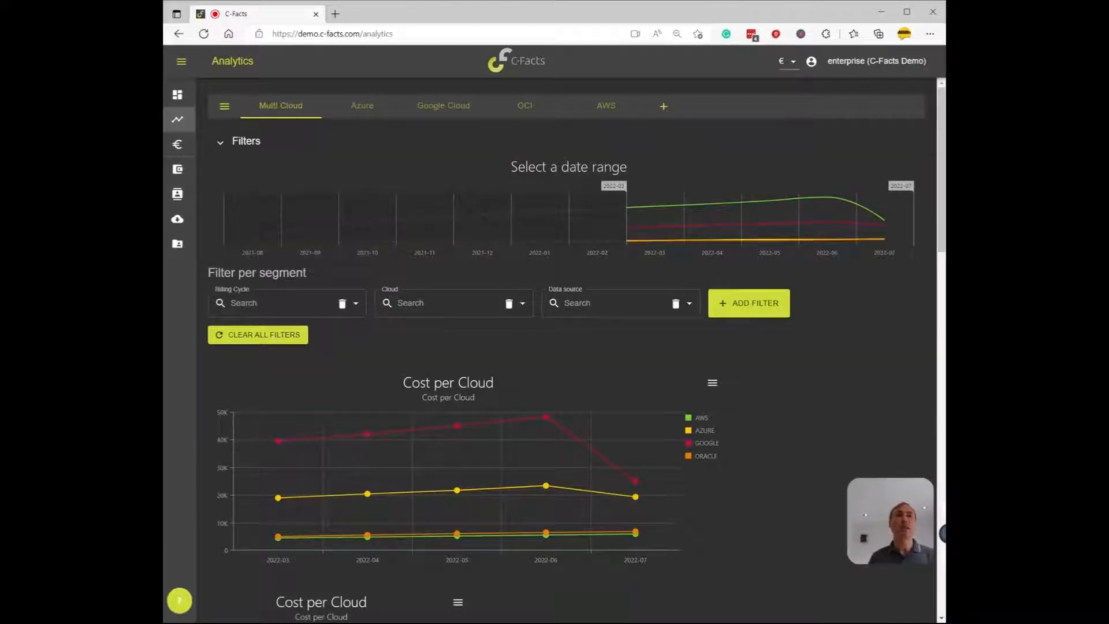
Add a new analytics view and remove its default Cost per Data source and Cost per Cloud charts
left_click(664, 106)
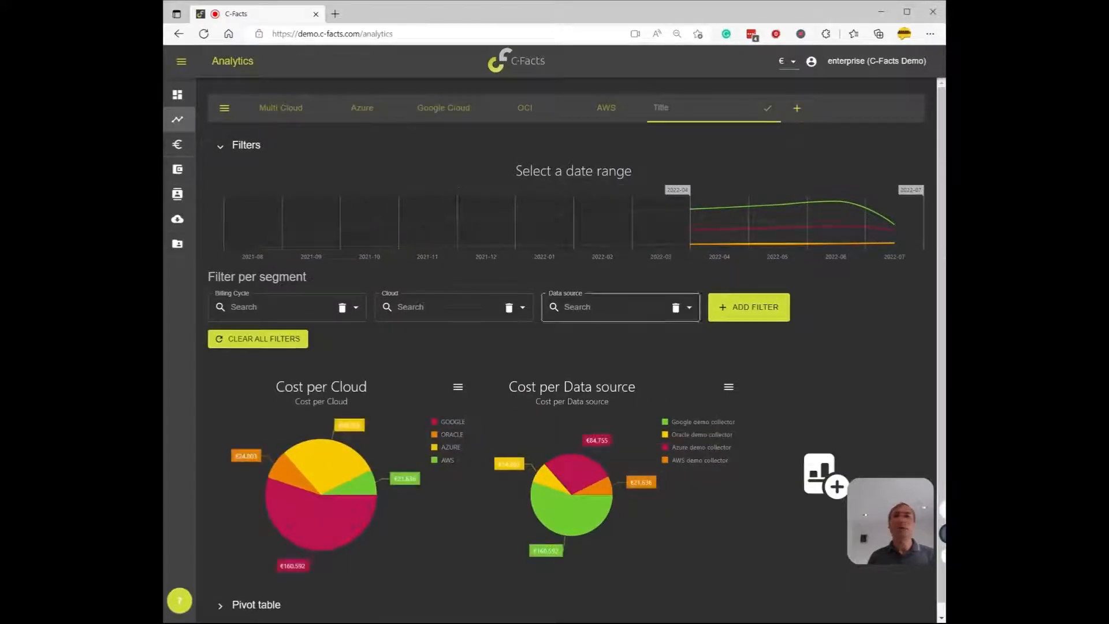
left_click(729, 388)
left_click(697, 413)
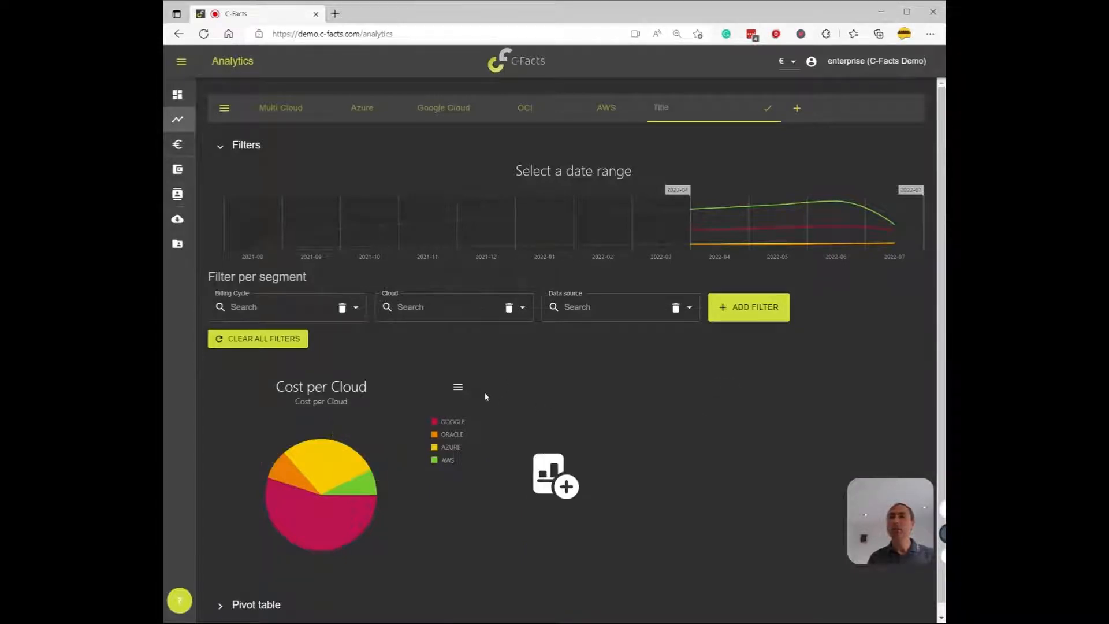
left_click(458, 391)
left_click(432, 412)
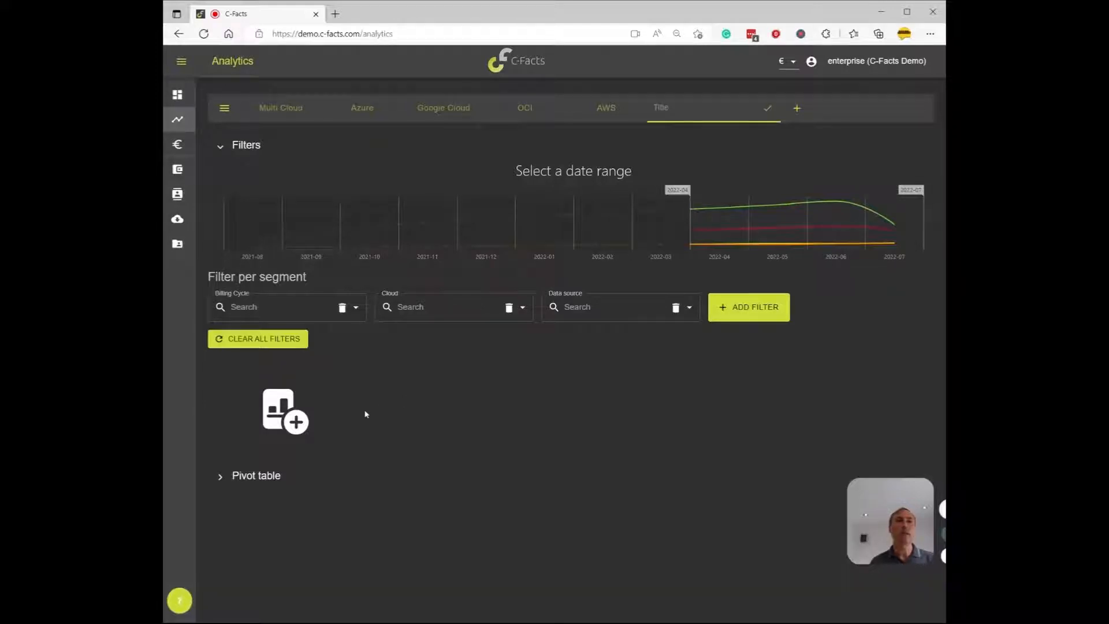
Start a new graph in the empty view with graph type line and Cost as its value
left_click(301, 426)
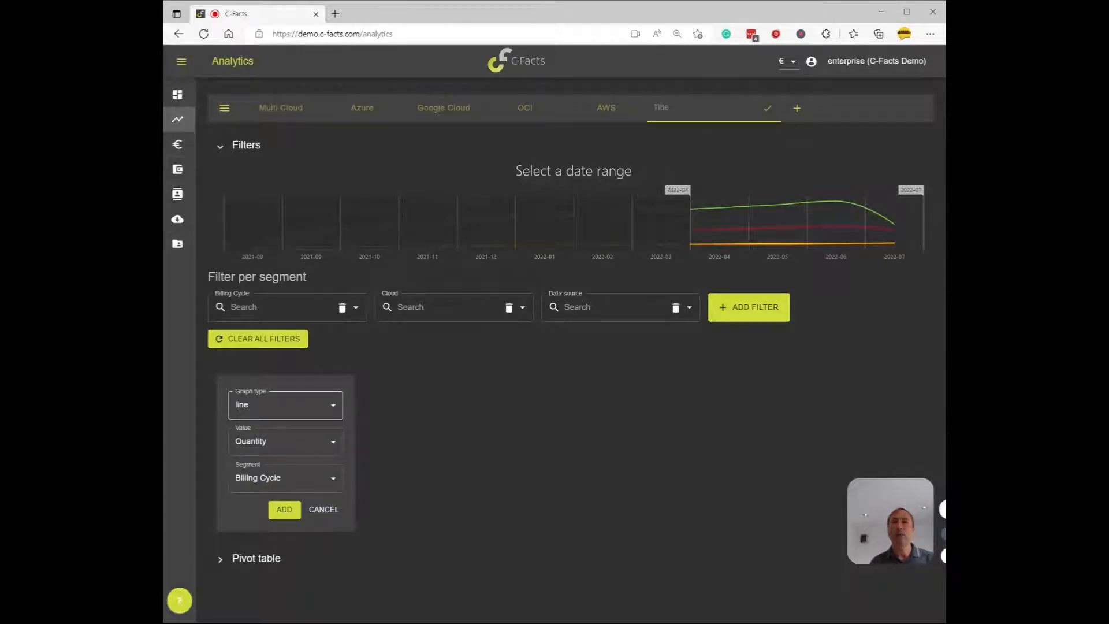
left_click(297, 405)
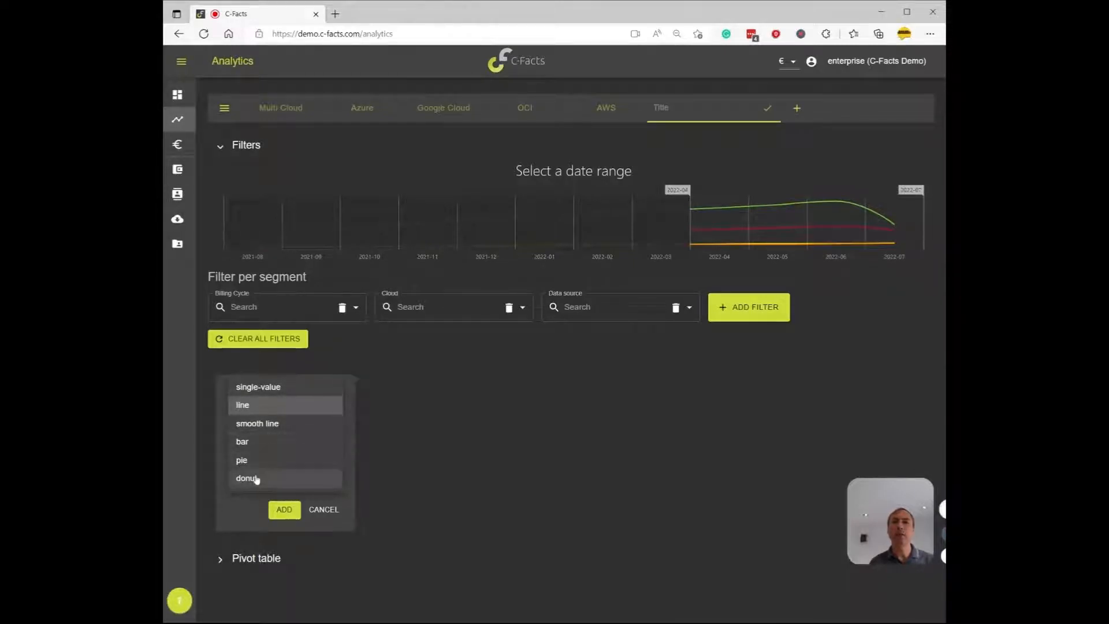
left_click(257, 409)
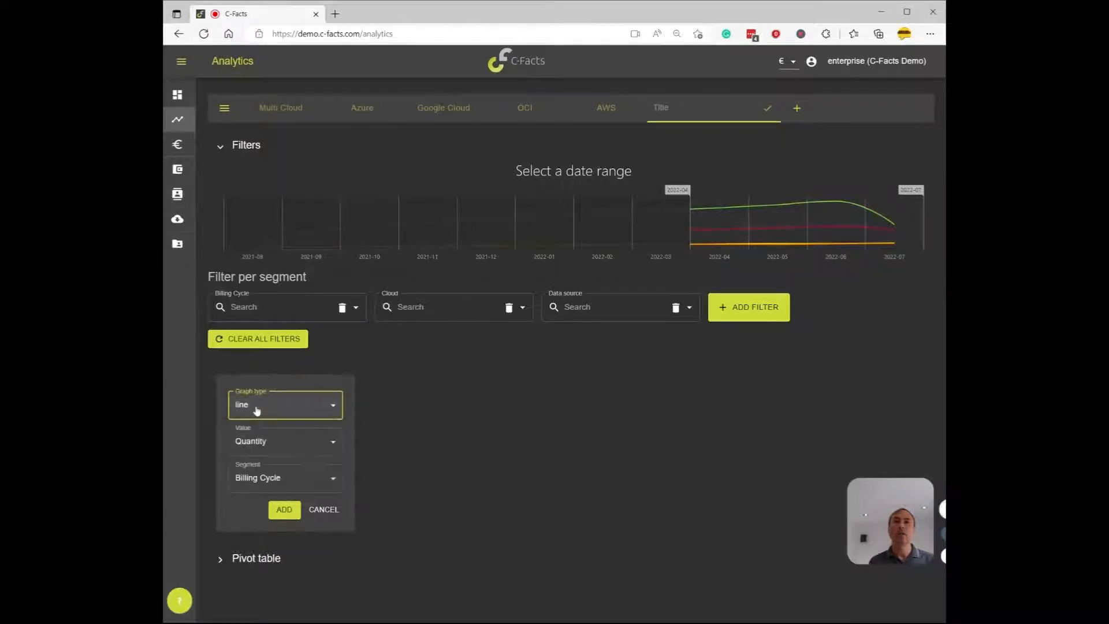
left_click(273, 443)
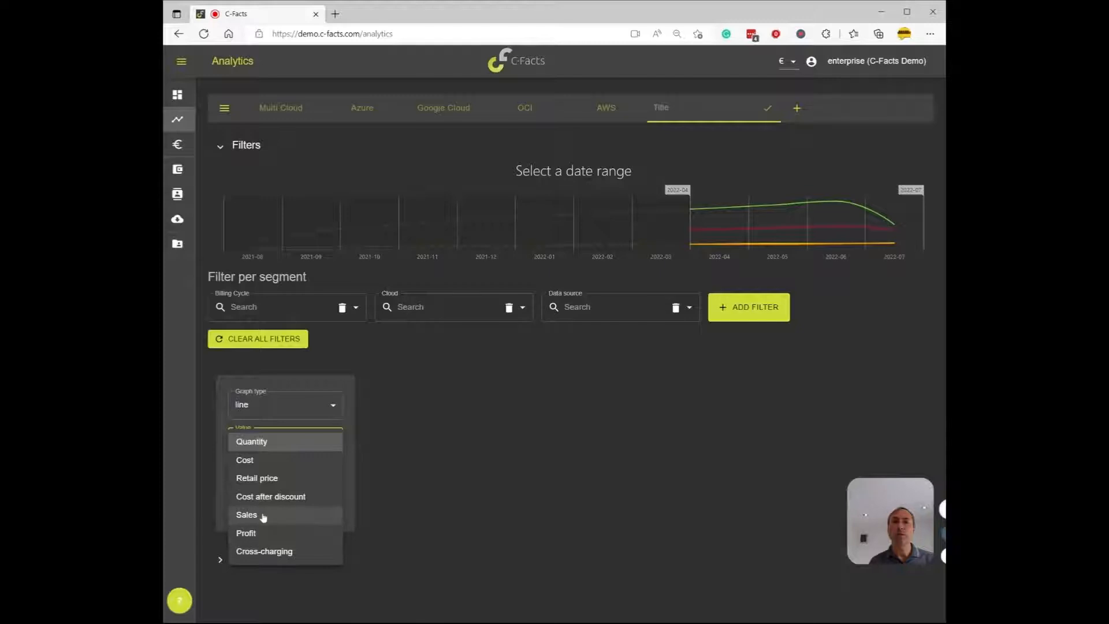
left_click(249, 460)
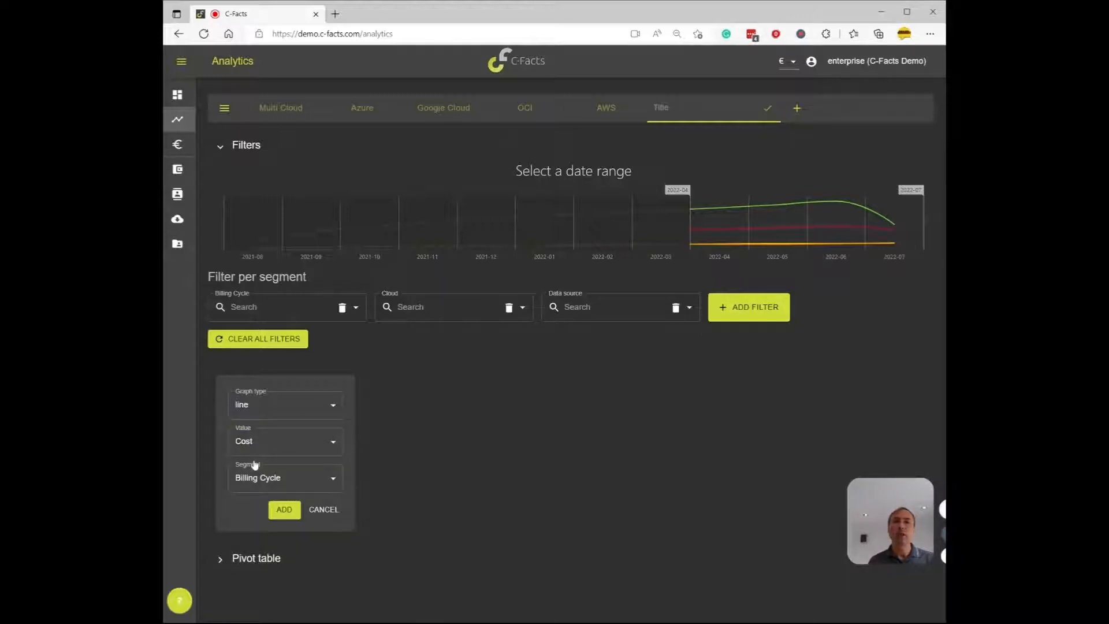
Segment the new graph by Organization from the C-Facts attributes and add it to the view
left_click(301, 484)
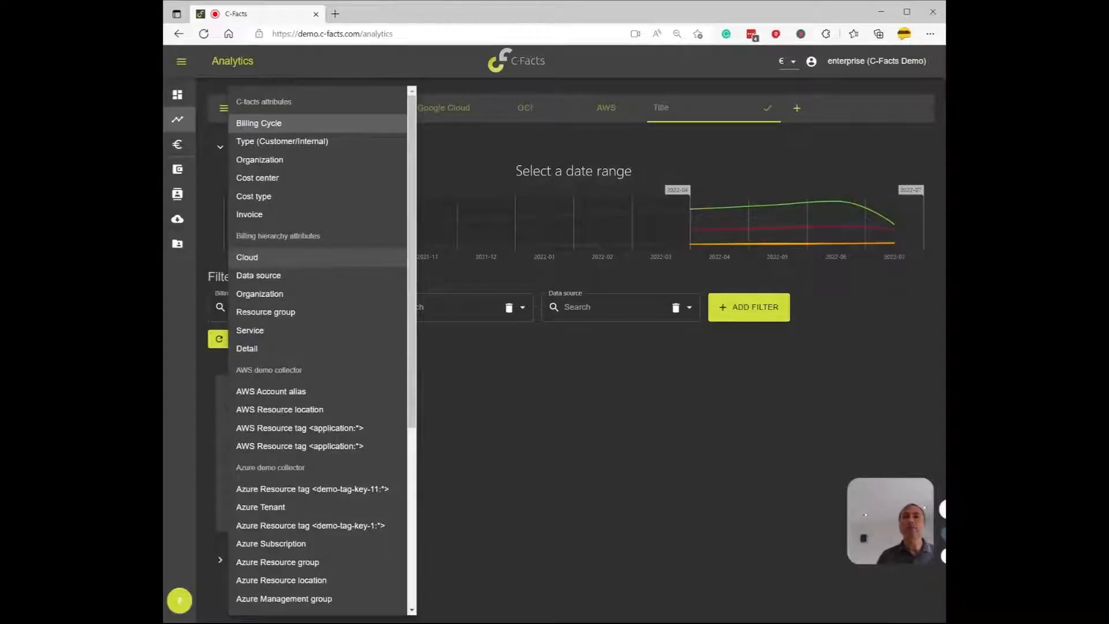
scroll(358, 189, "down", 4)
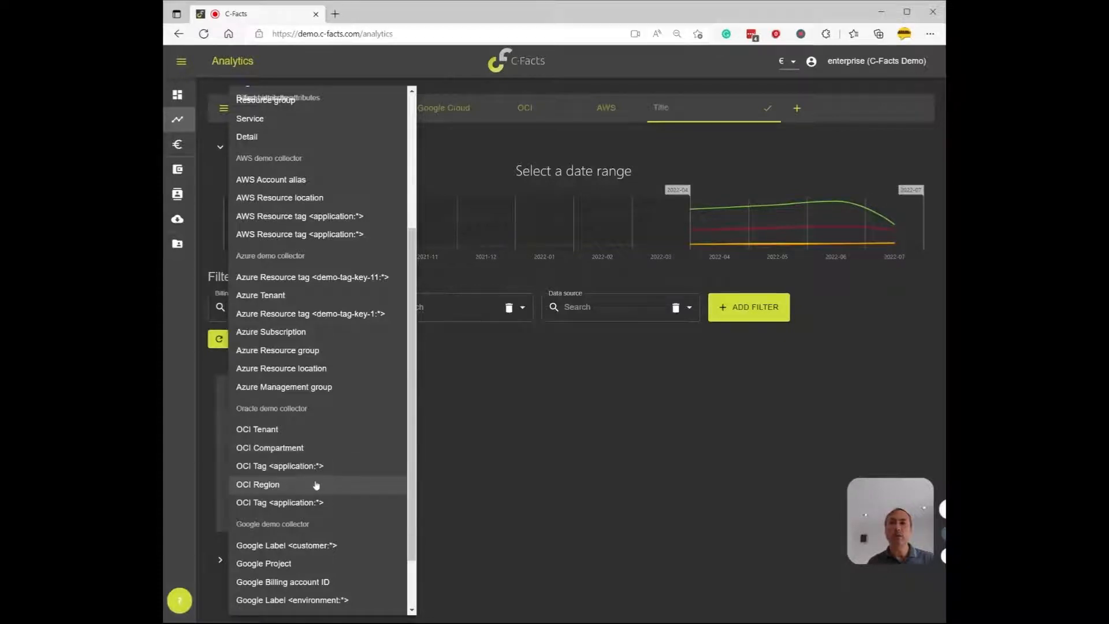
scroll(310, 450, "down", 1)
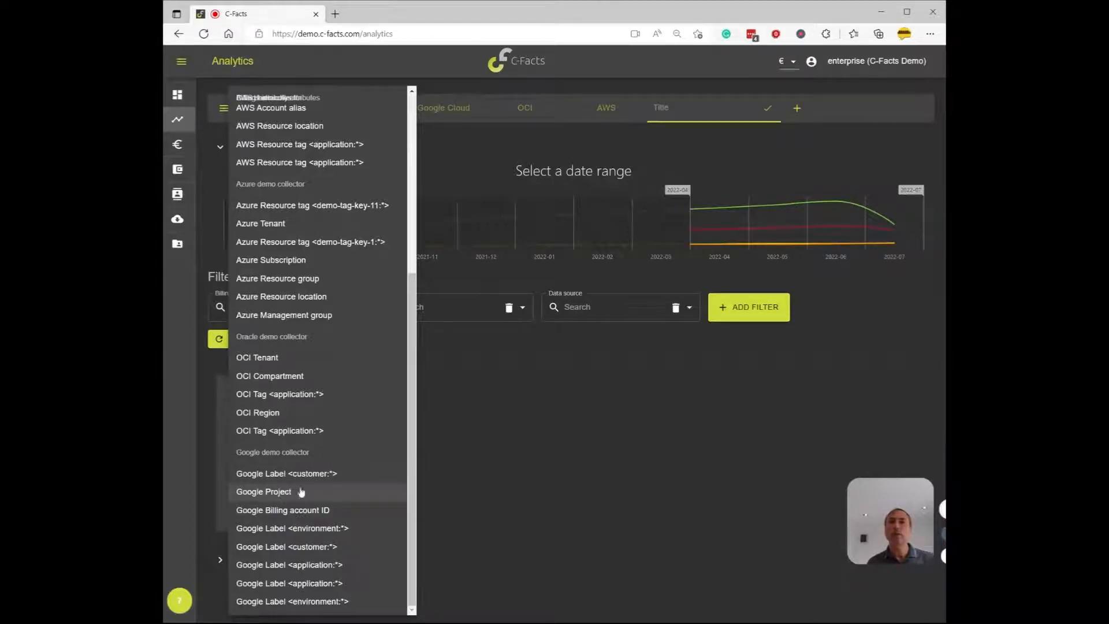
scroll(366, 389, "up", 3)
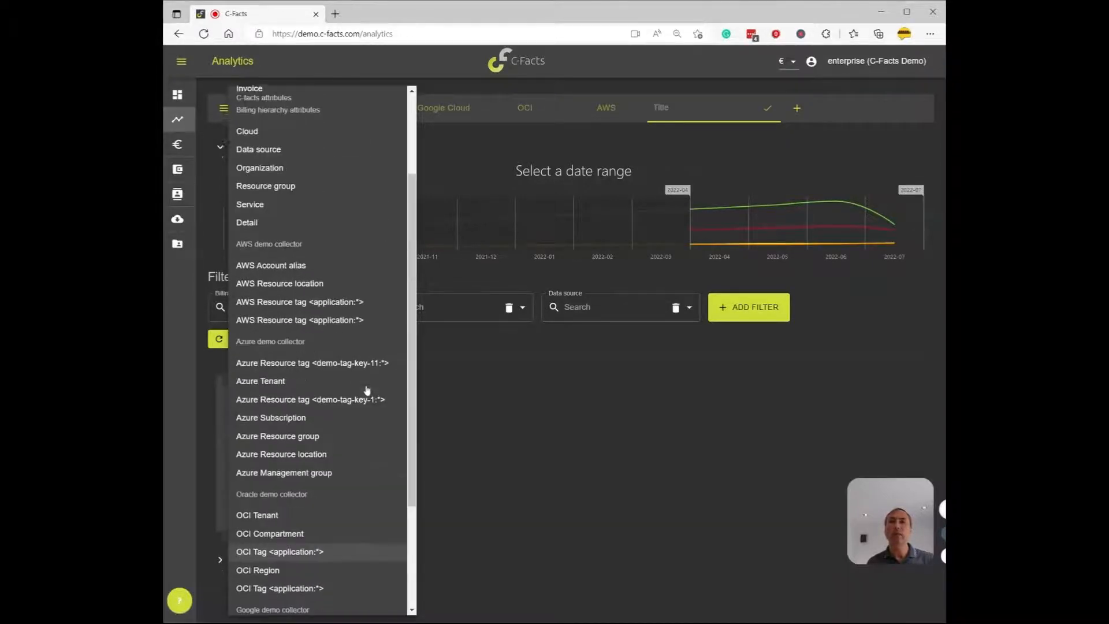
scroll(366, 389, "up", 2)
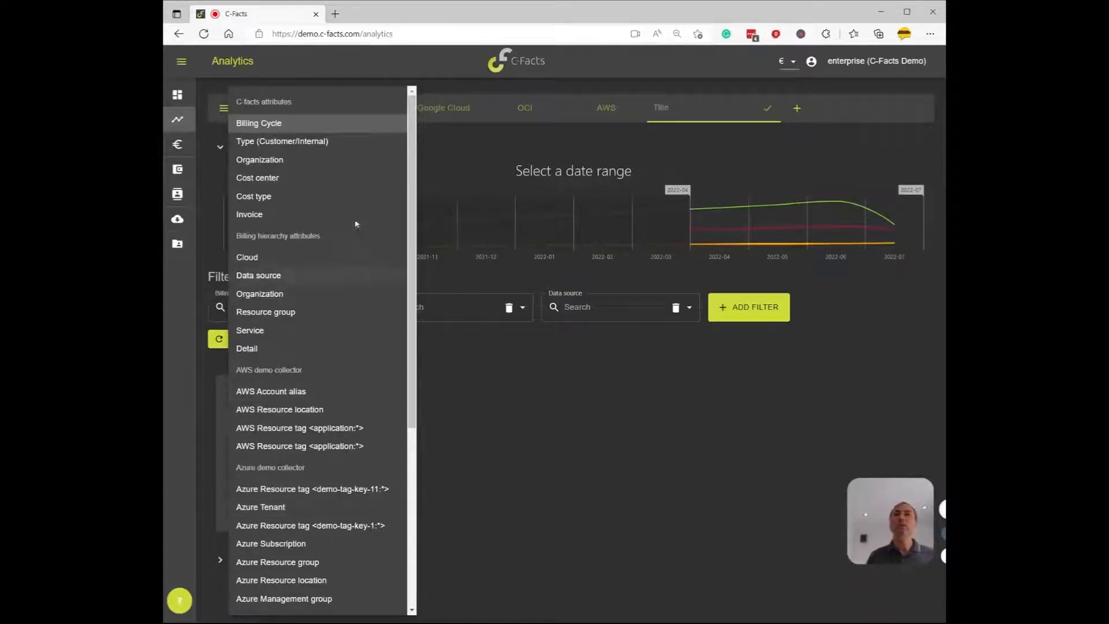
left_click(262, 159)
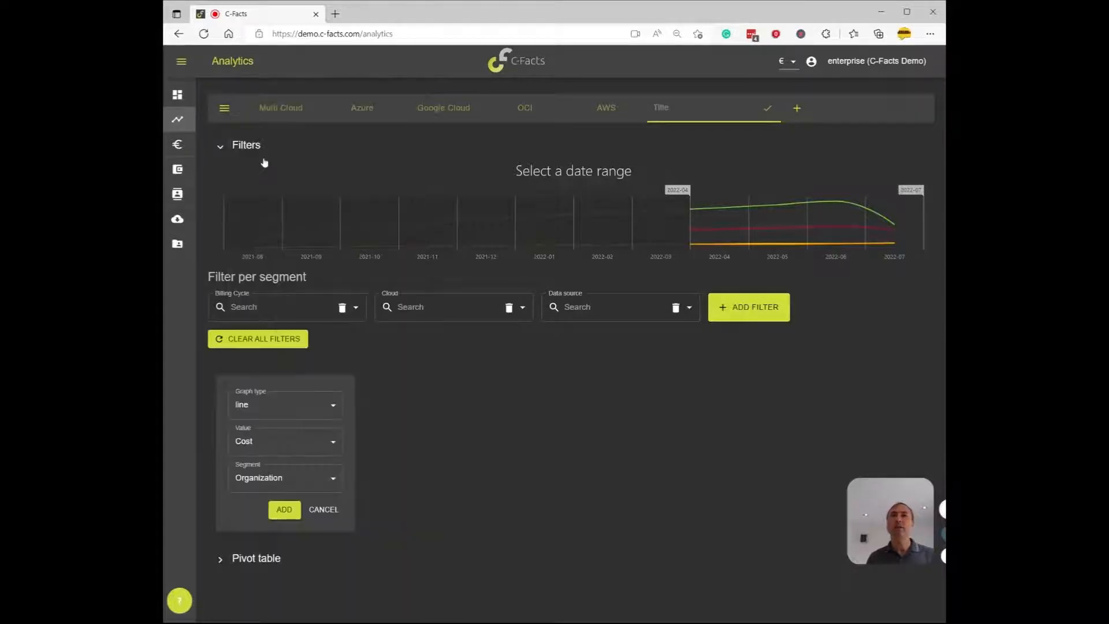
left_click(284, 509)
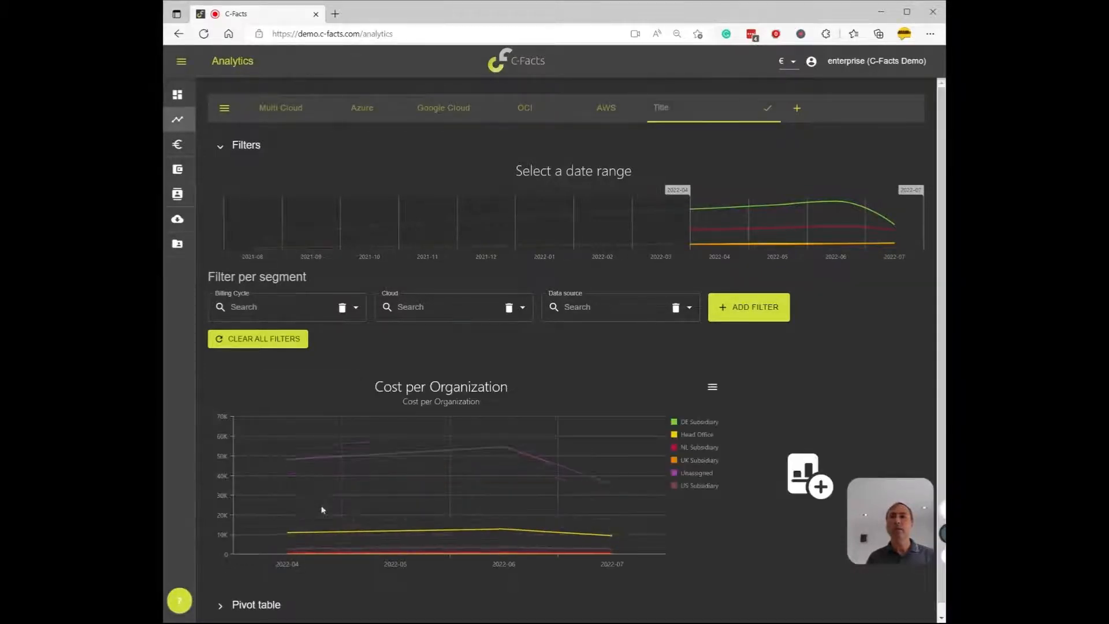
Add a second line graph showing Cost segmented by Cost center
scroll(759, 524, "down", 1)
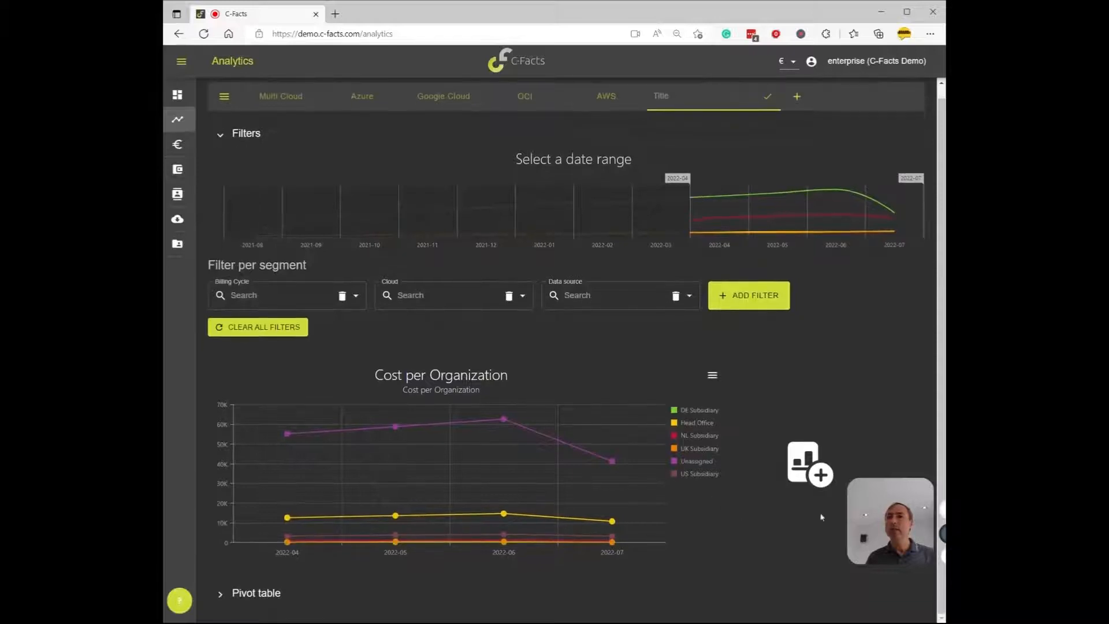
left_click(821, 480)
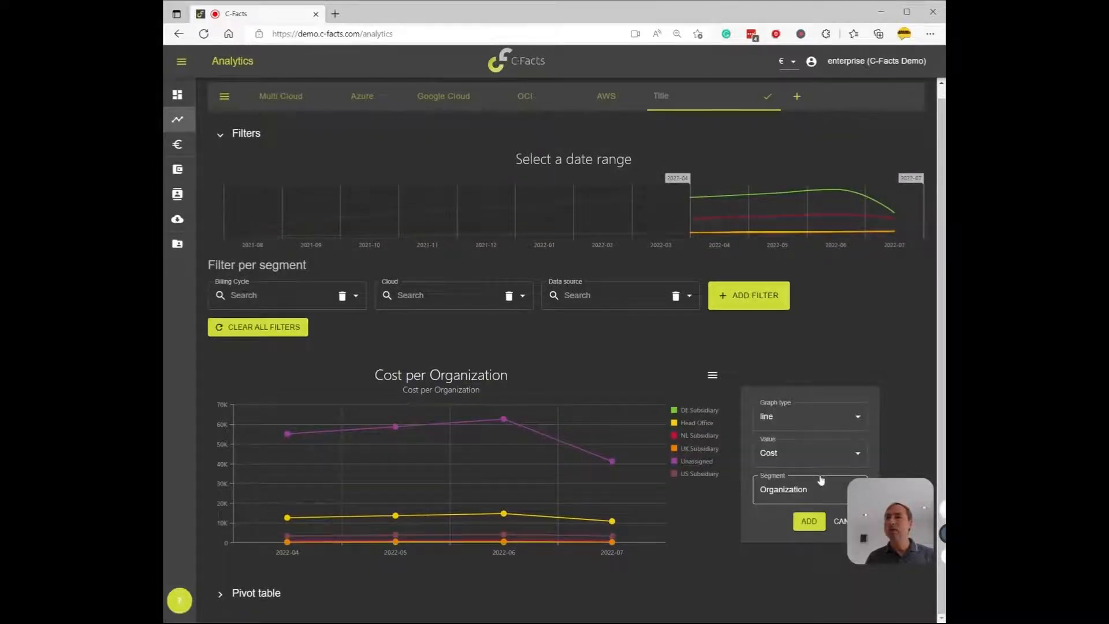
left_click(811, 491)
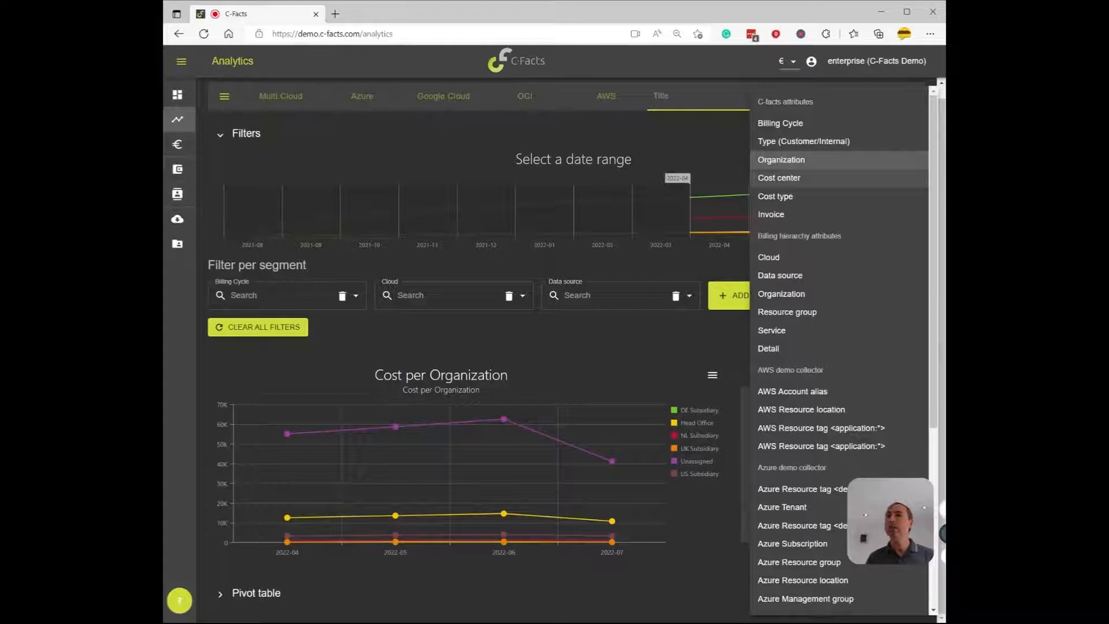
left_click(786, 178)
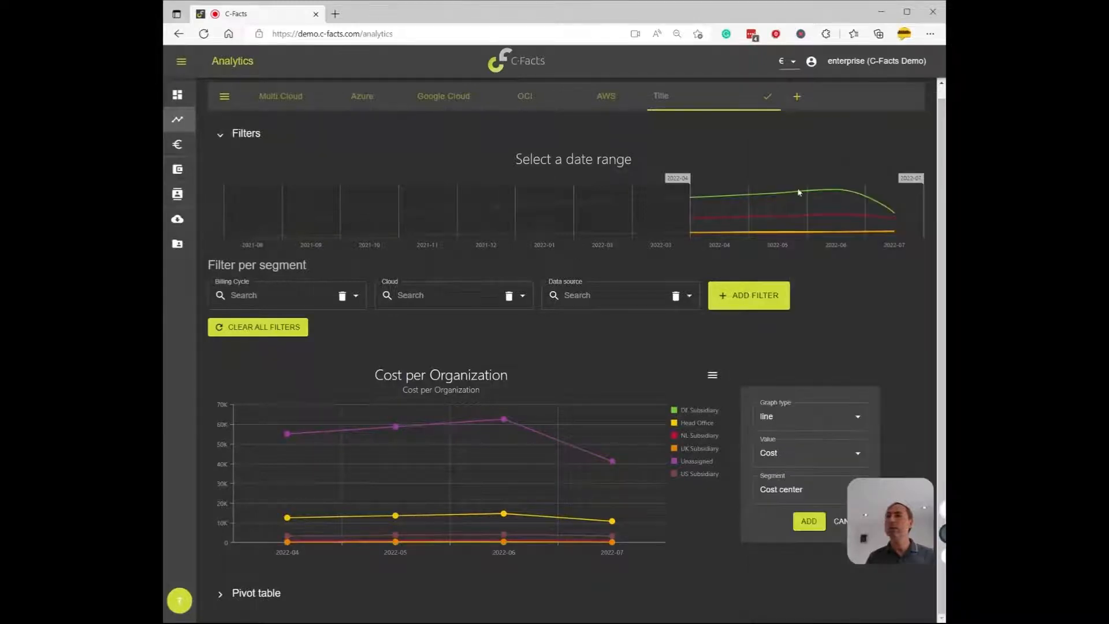
left_click(803, 522)
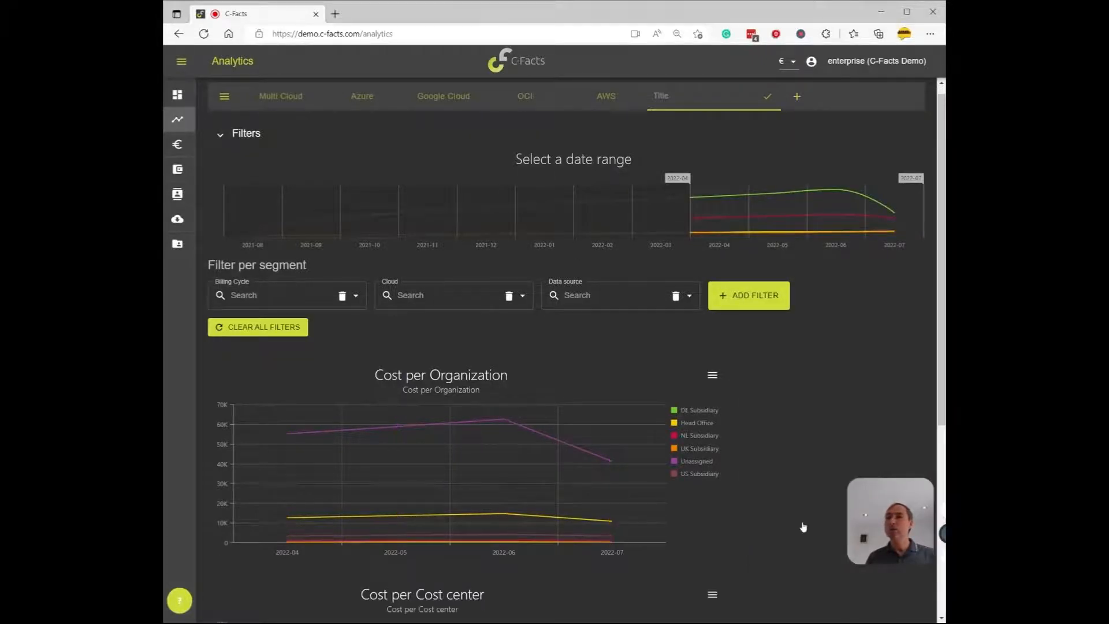
Add a bar graph showing Cost segmented by Cost type, with Date as the argument
scroll(753, 499, "down", 4)
scroll(754, 499, "down", 2)
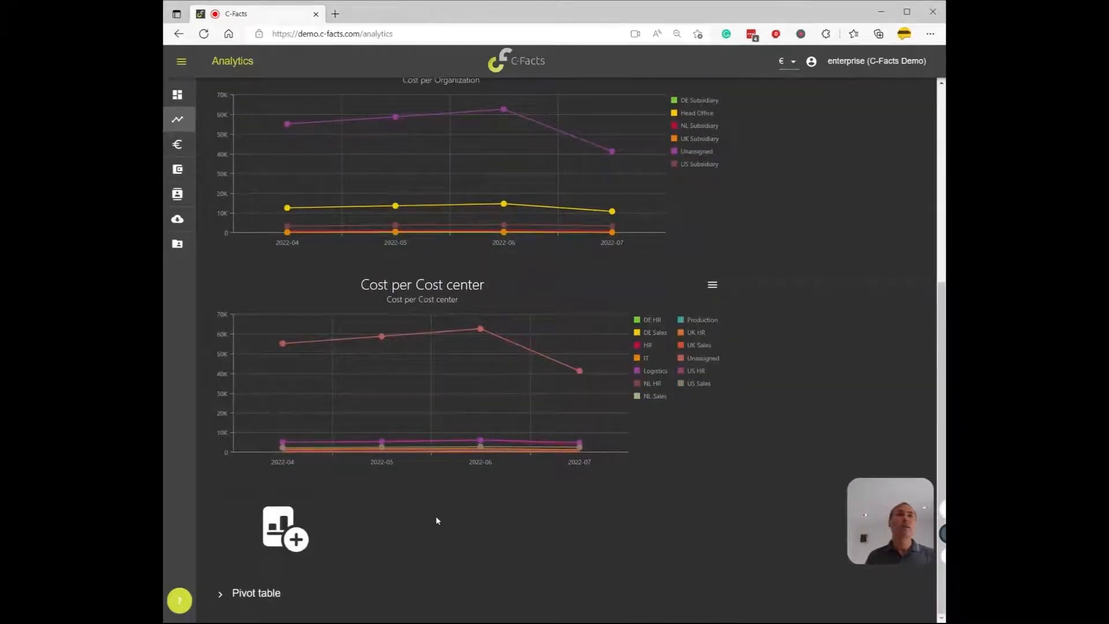
left_click(293, 543)
scroll(479, 529, "down", 1)
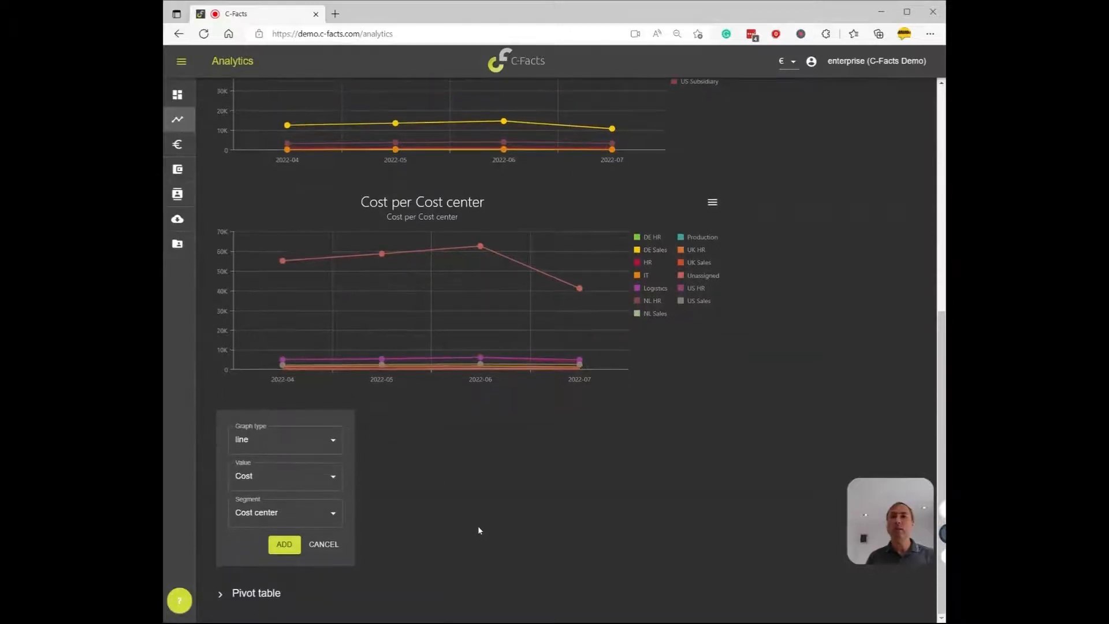
left_click(334, 512)
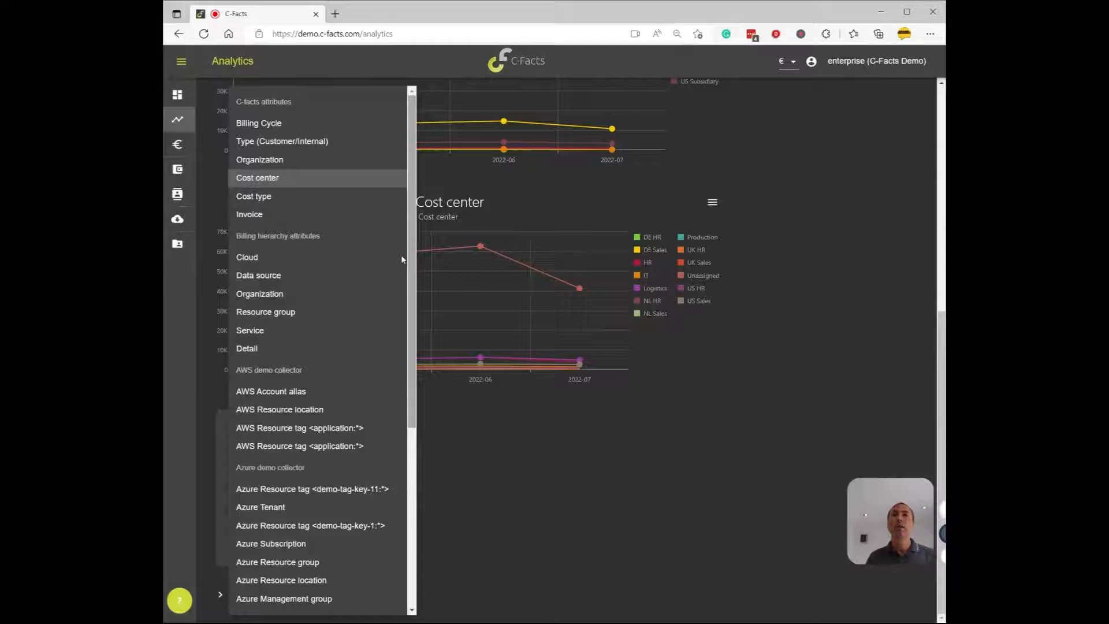
left_click(292, 197)
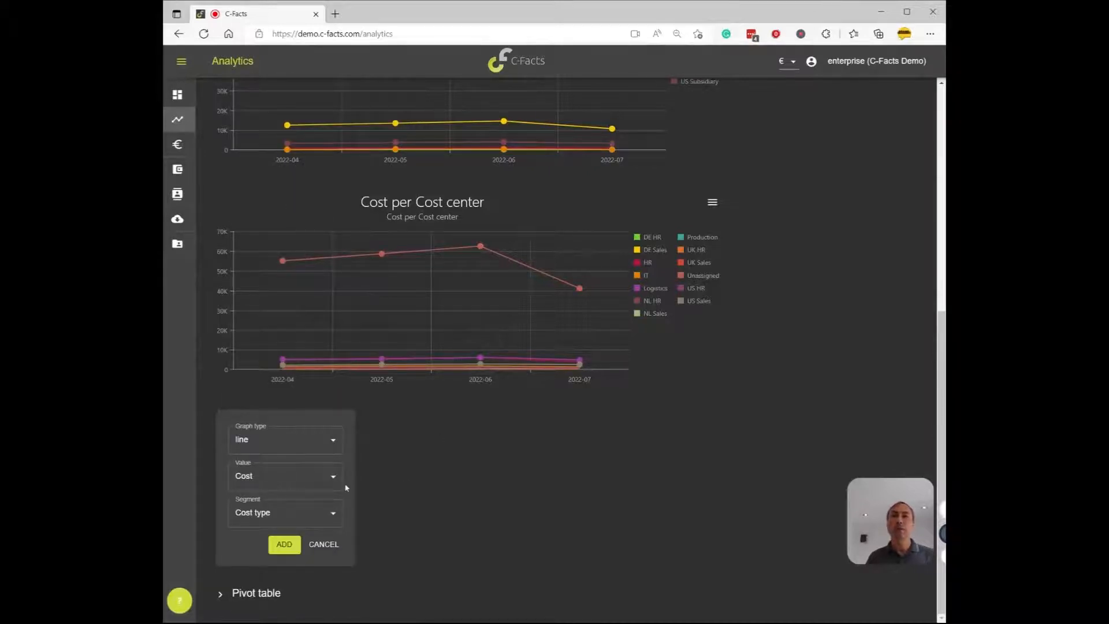
left_click(324, 445)
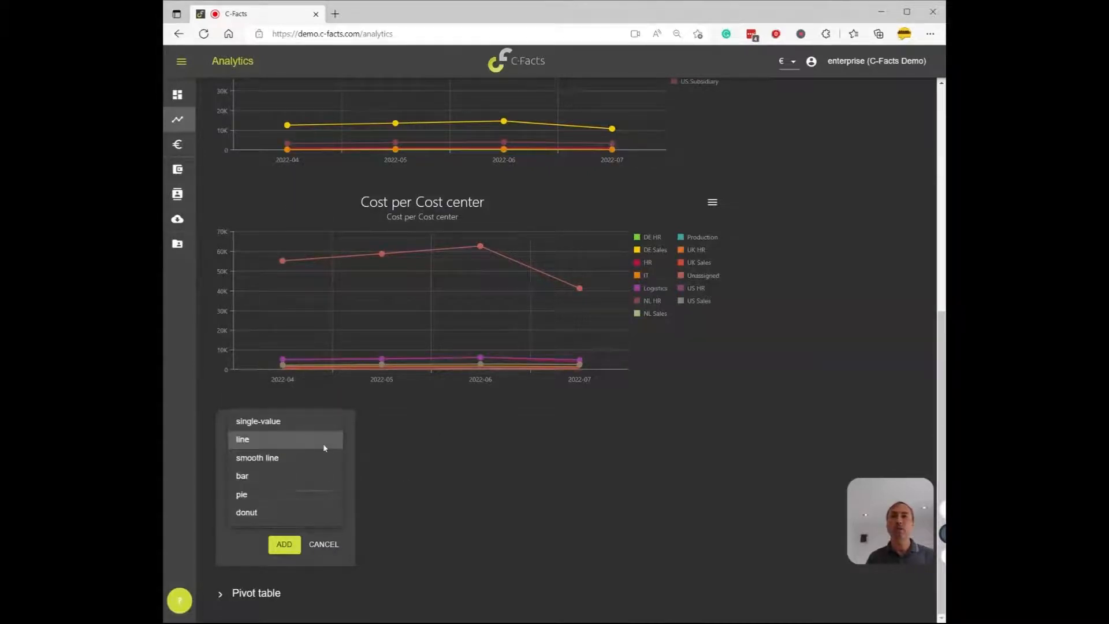
left_click(300, 483)
scroll(403, 476, "down", 1)
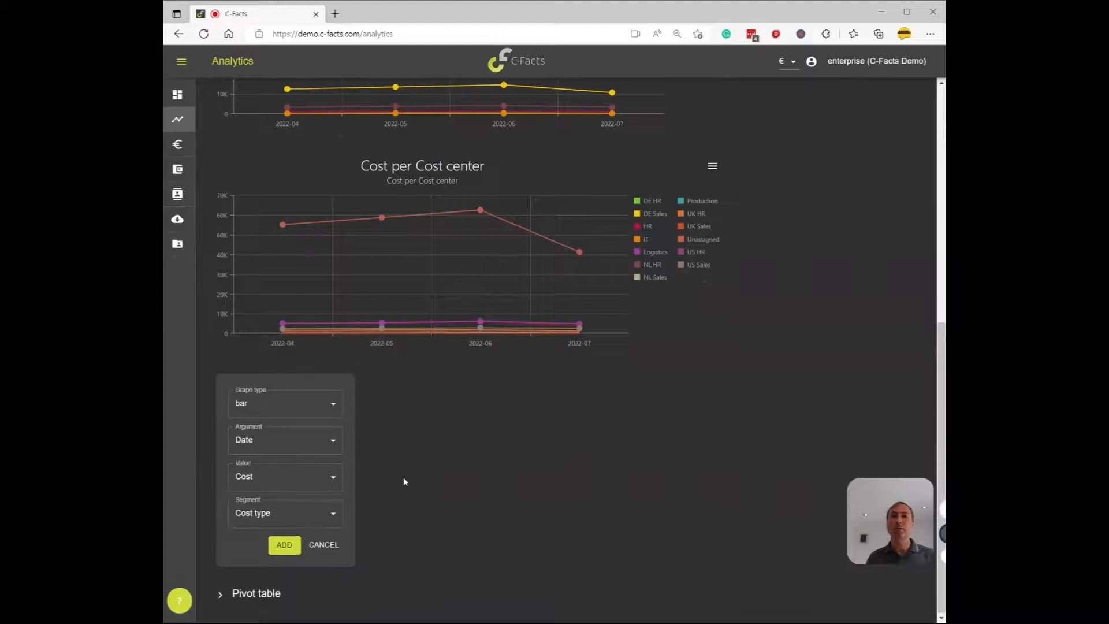
left_click(283, 544)
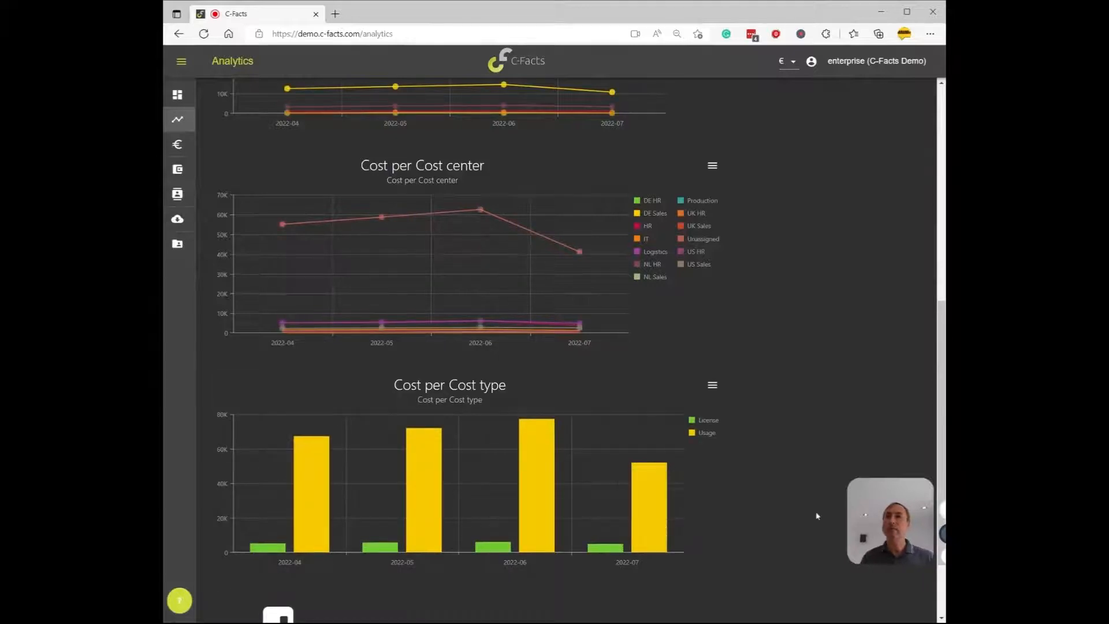
Add a line graph showing Cost segmented by Service from the billing hierarchy attributes
scroll(808, 511, "down", 2)
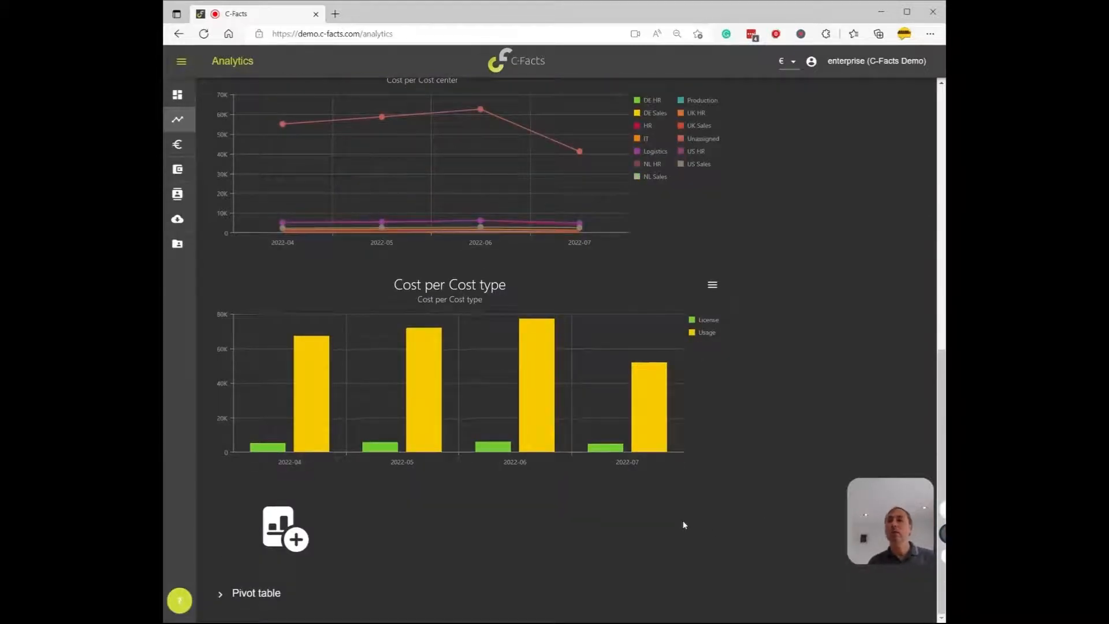
mouse_move(537, 435)
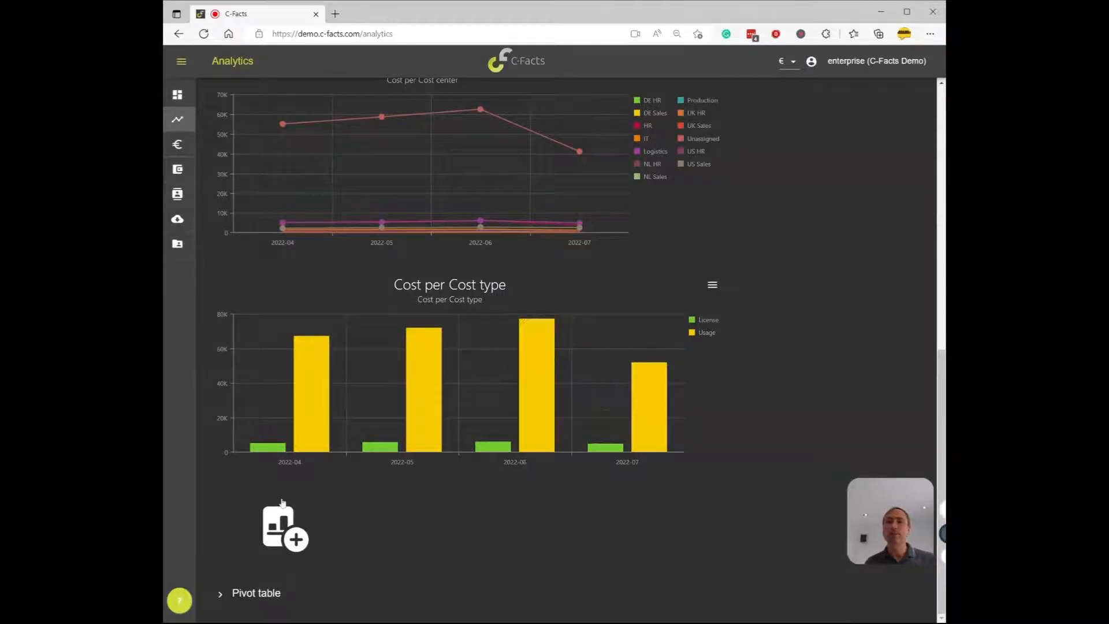
left_click(296, 543)
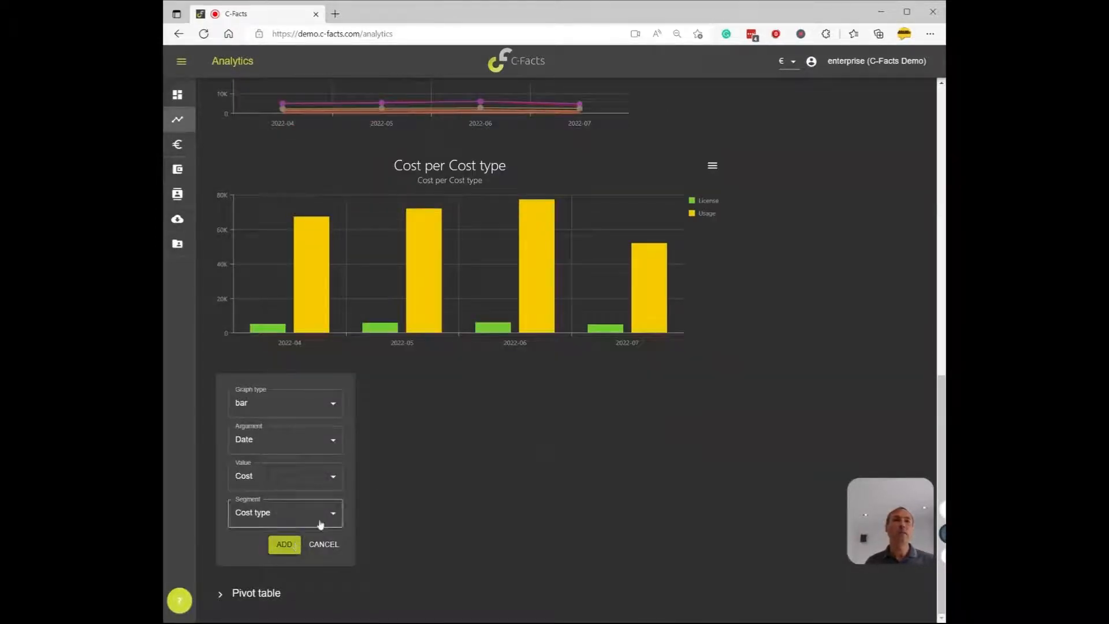
left_click(298, 404)
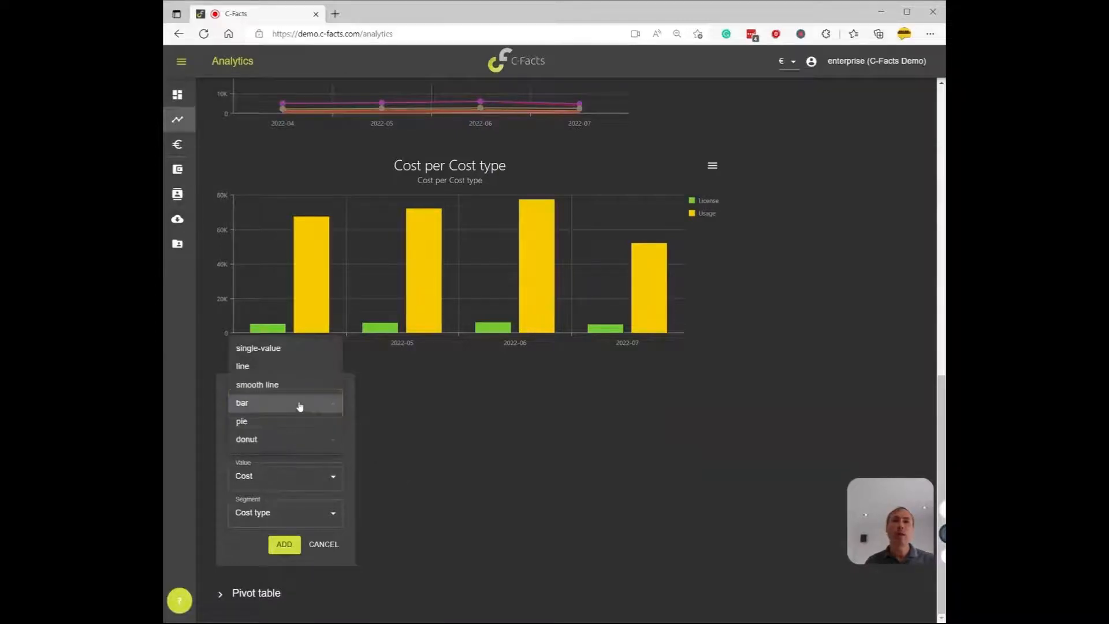
left_click(282, 370)
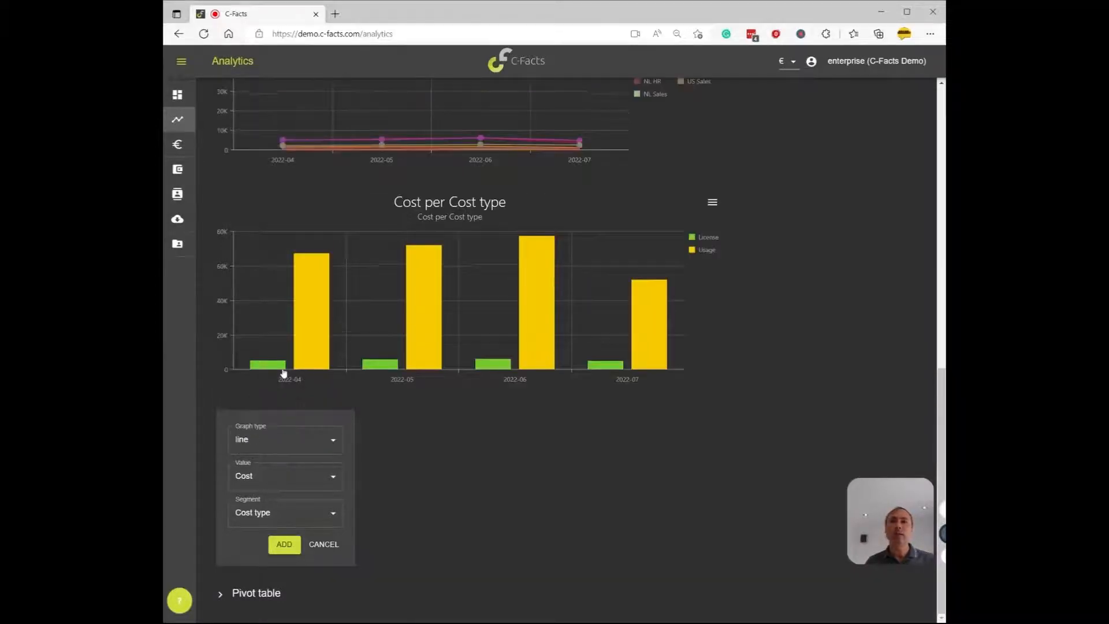
left_click(316, 513)
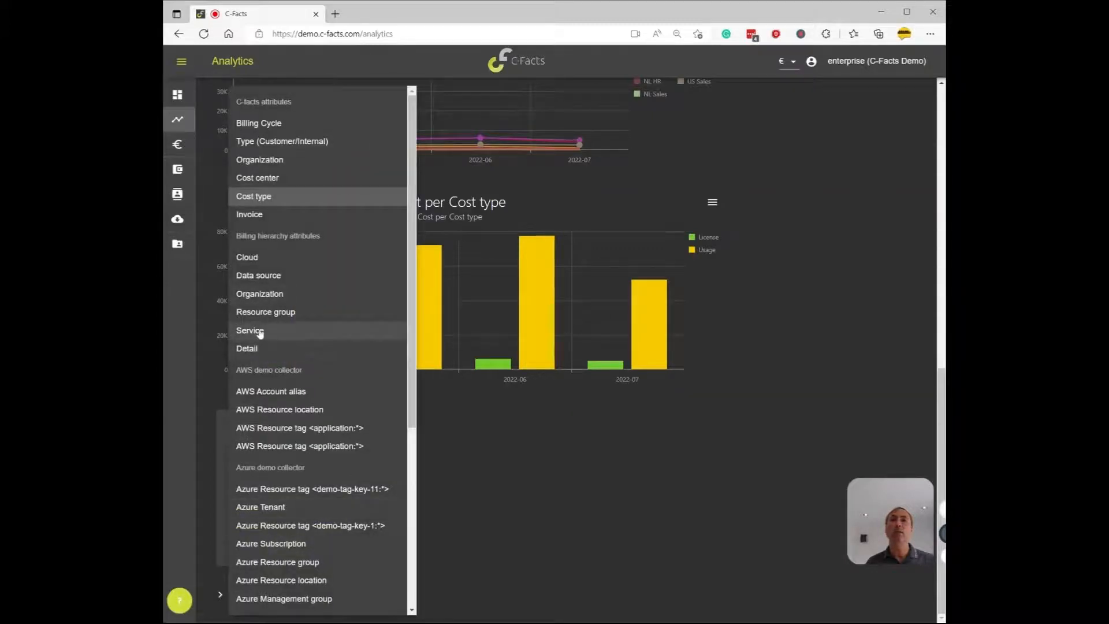
left_click(250, 330)
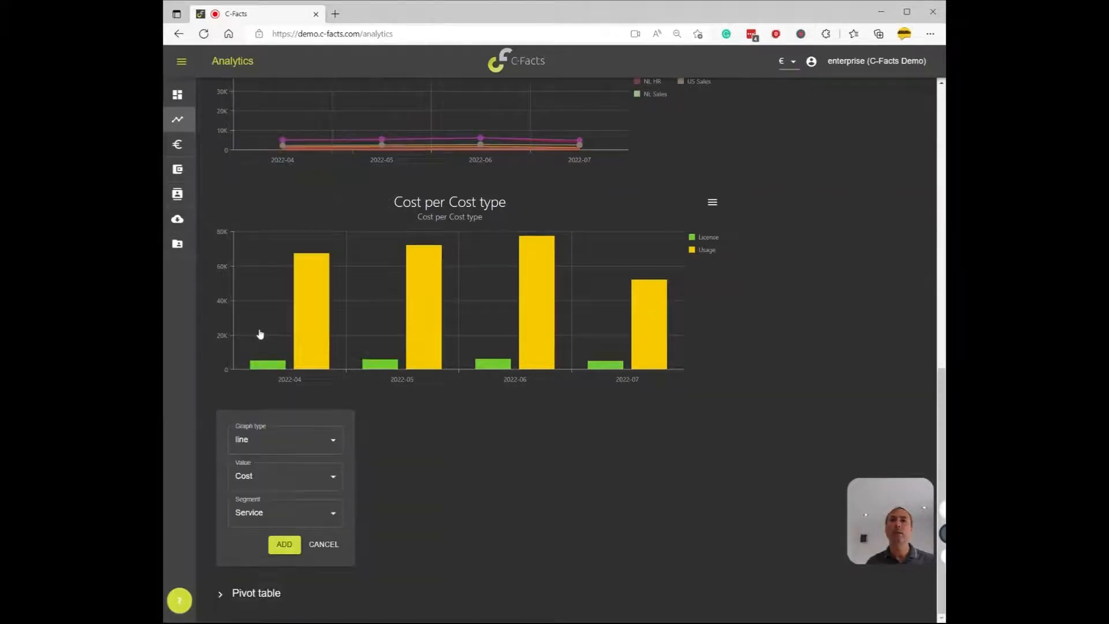
left_click(284, 545)
scroll(744, 502, "down", 3)
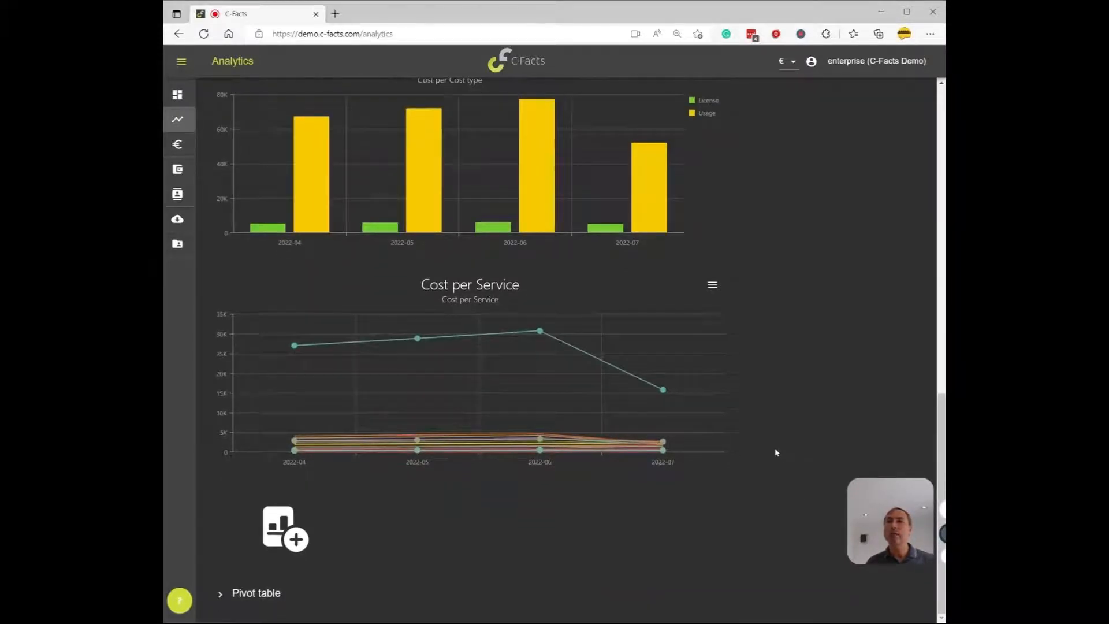
Review the added cost graphs, from Cost per Service back up to Cost per Organization and the filters
mouse_move(534, 335)
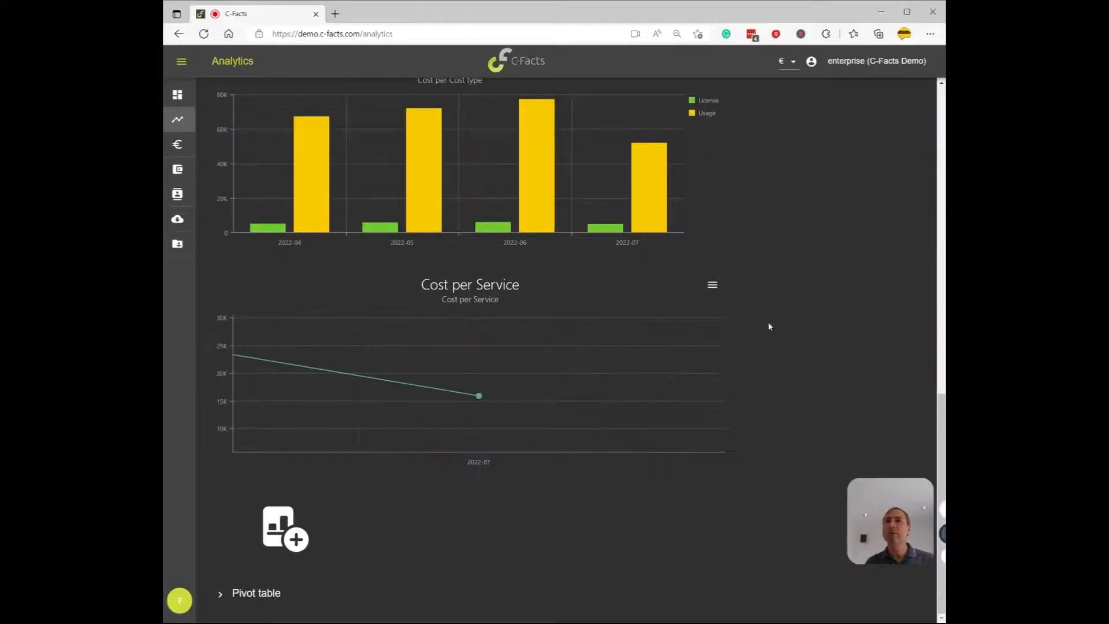
scroll(841, 312, "up", 4)
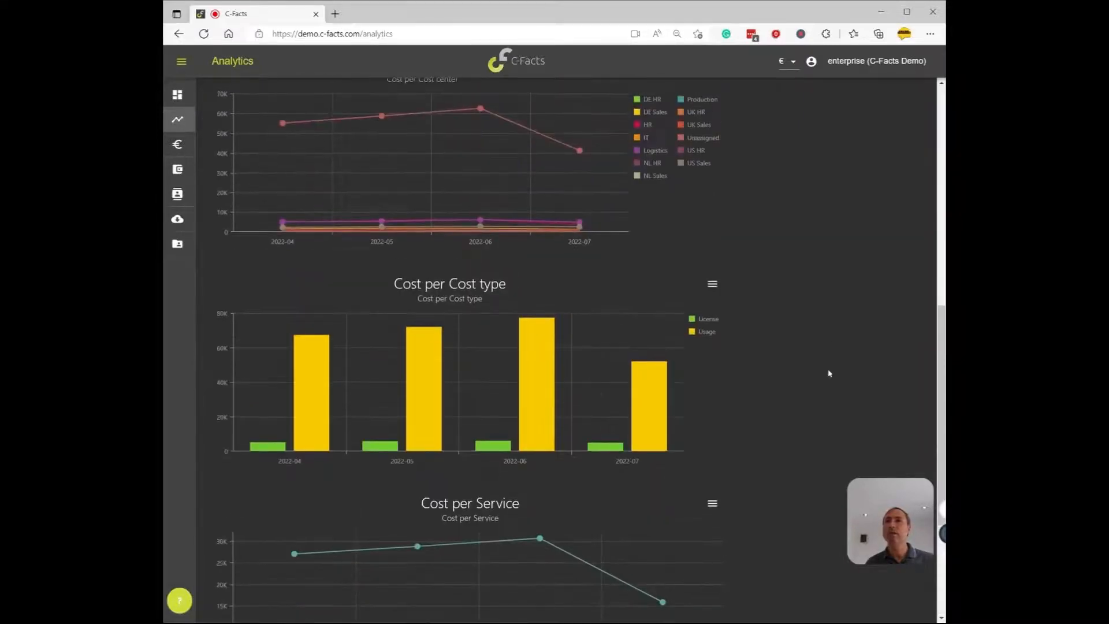
scroll(817, 422, "up", 3)
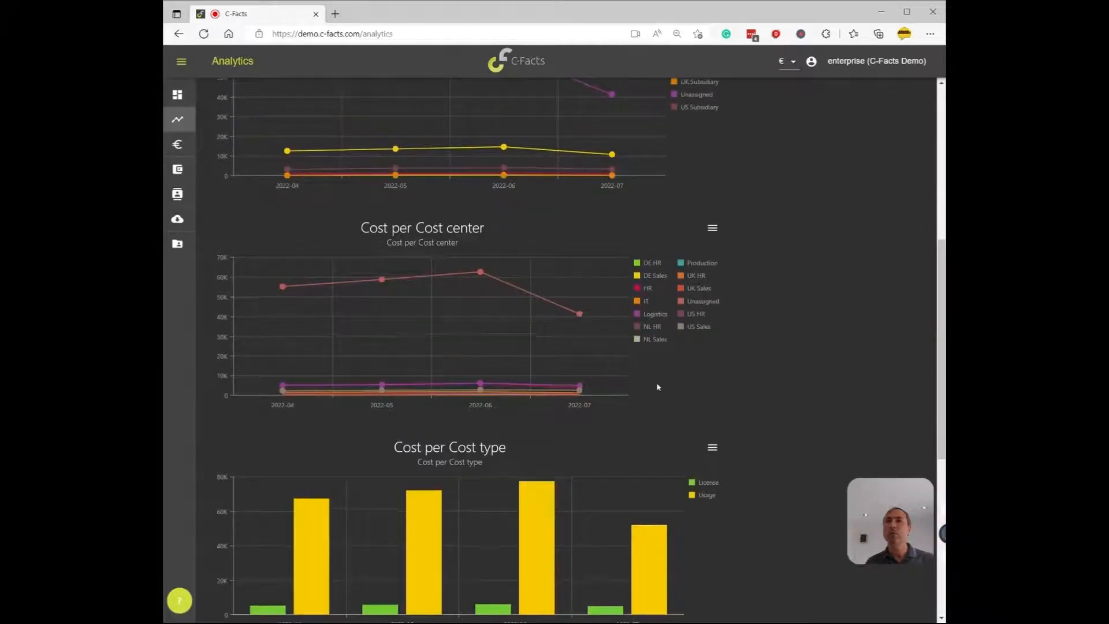
scroll(784, 383, "up", 3)
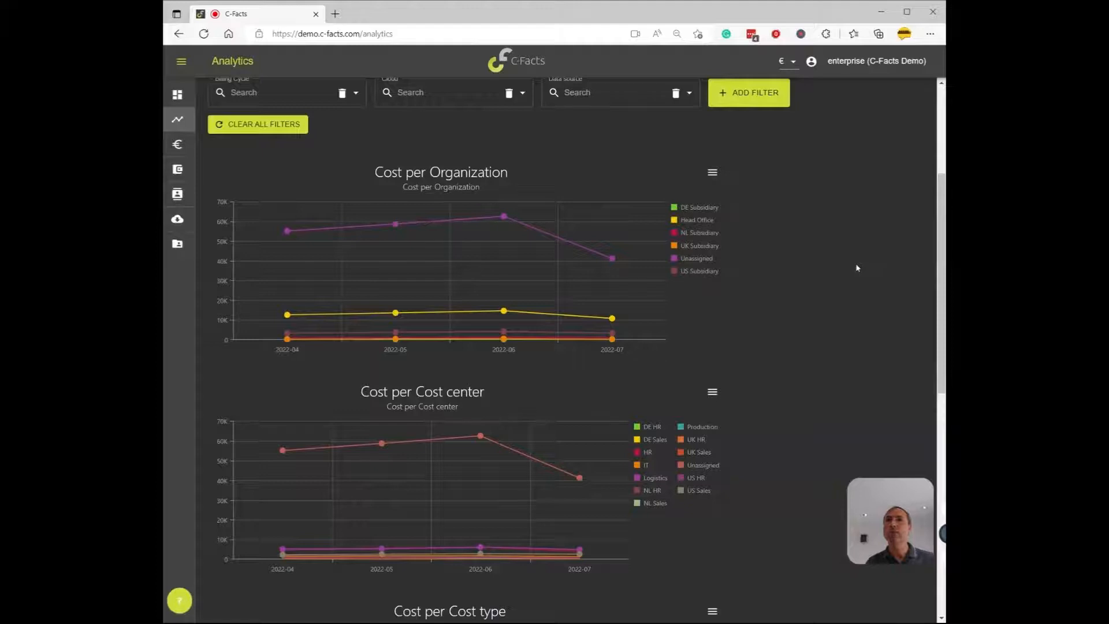
scroll(829, 283, "up", 2)
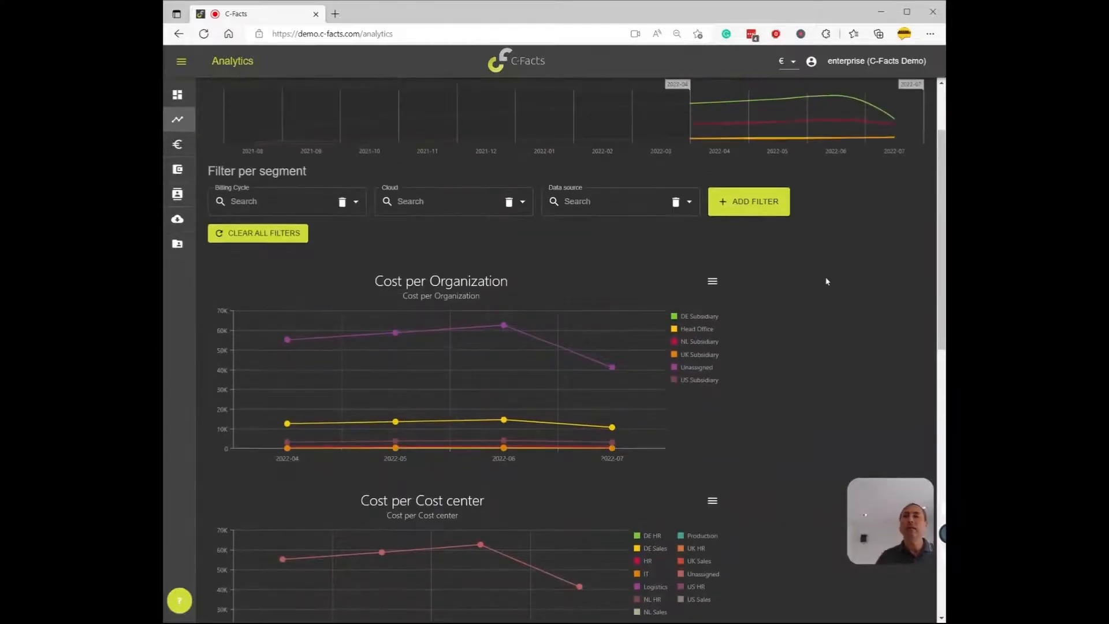
scroll(827, 283, "down", 2)
scroll(831, 288, "down", 1)
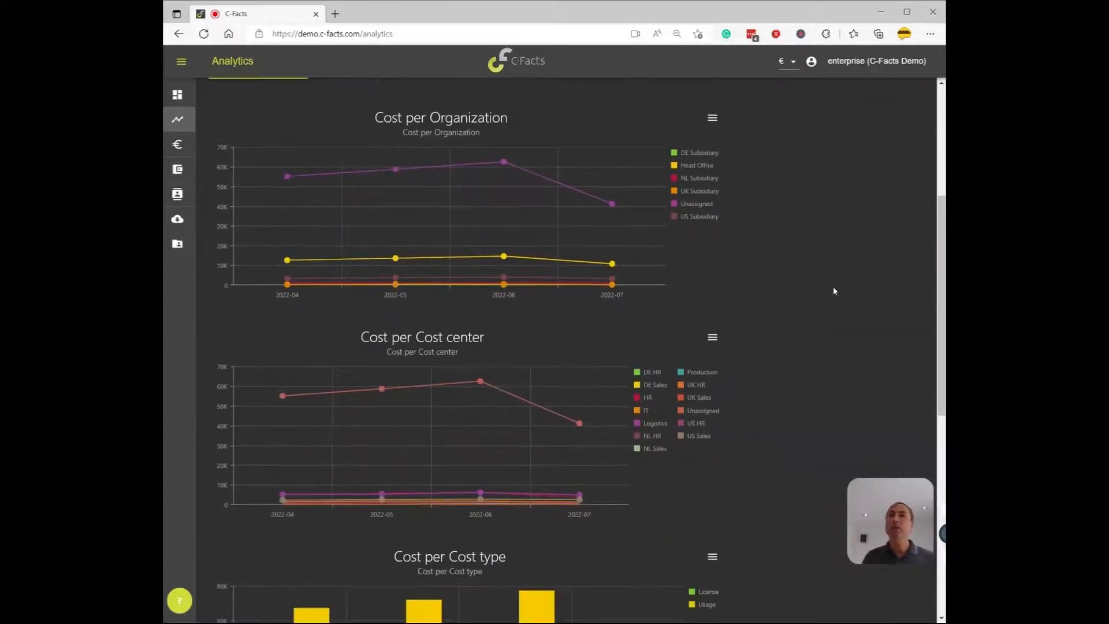
scroll(834, 290, "up", 1)
Filter the view from its graphs to the Head Office organization and the HR cost center
mouse_move(502, 311)
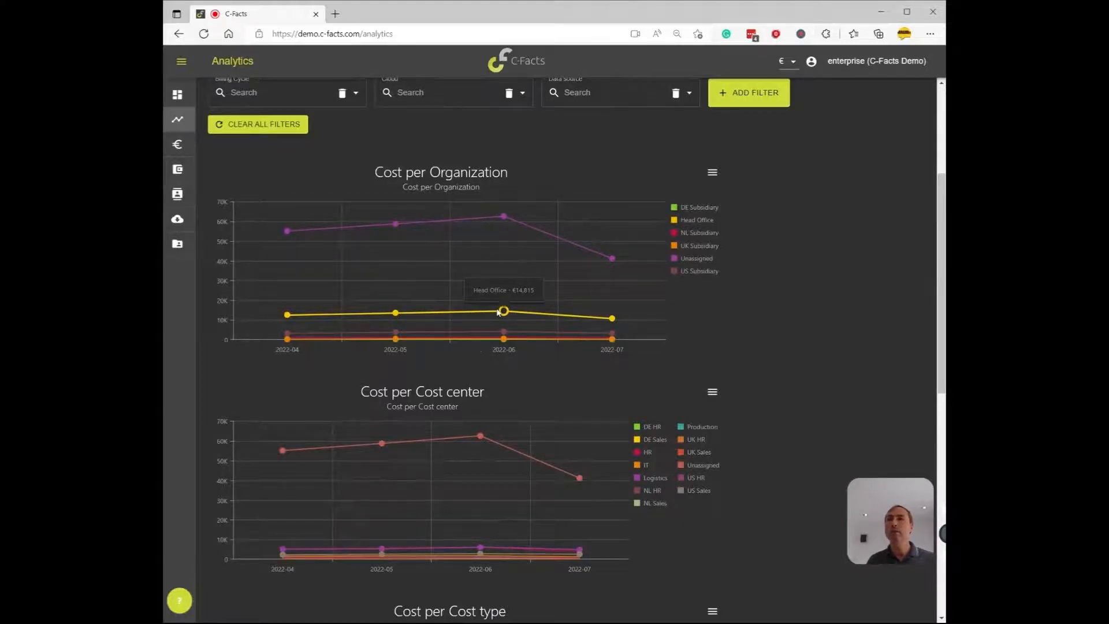
left_click(500, 311)
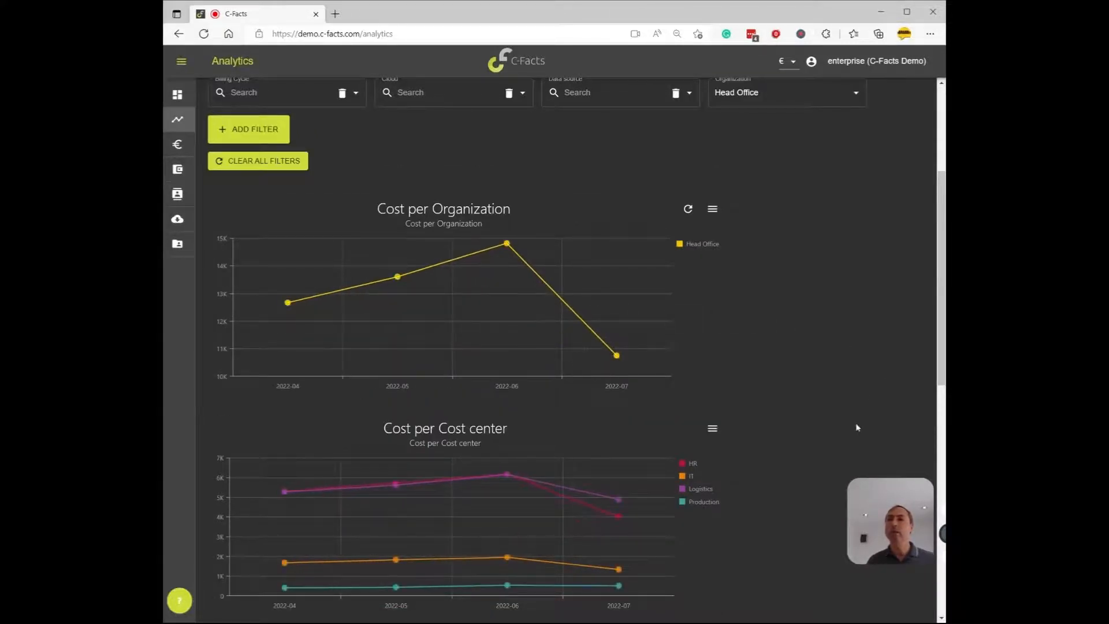
scroll(856, 428, "down", 2)
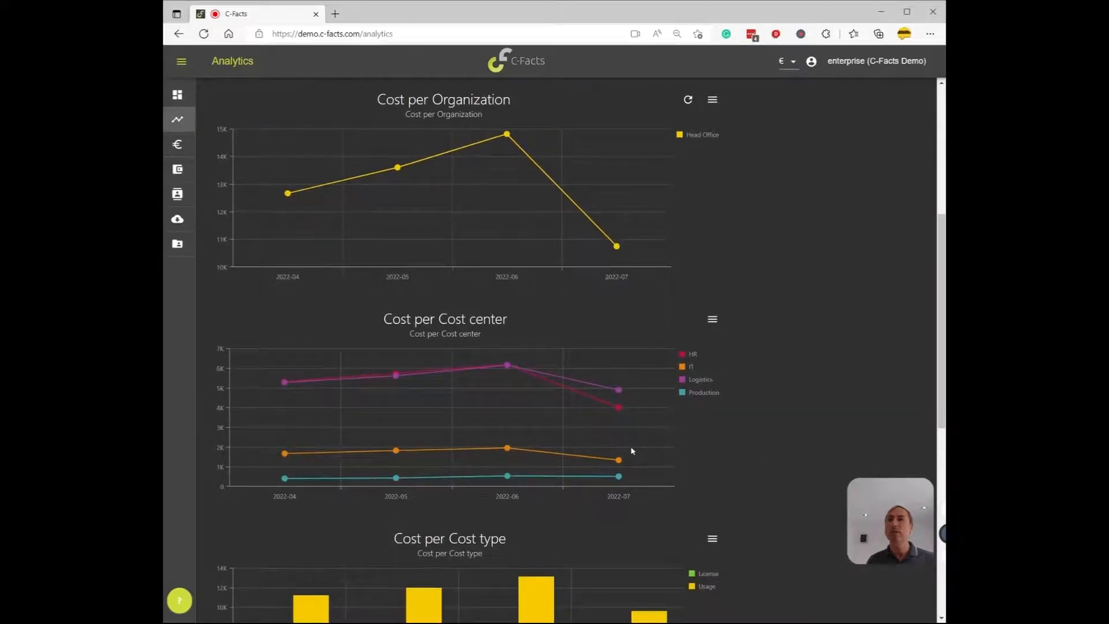
mouse_move(566, 380)
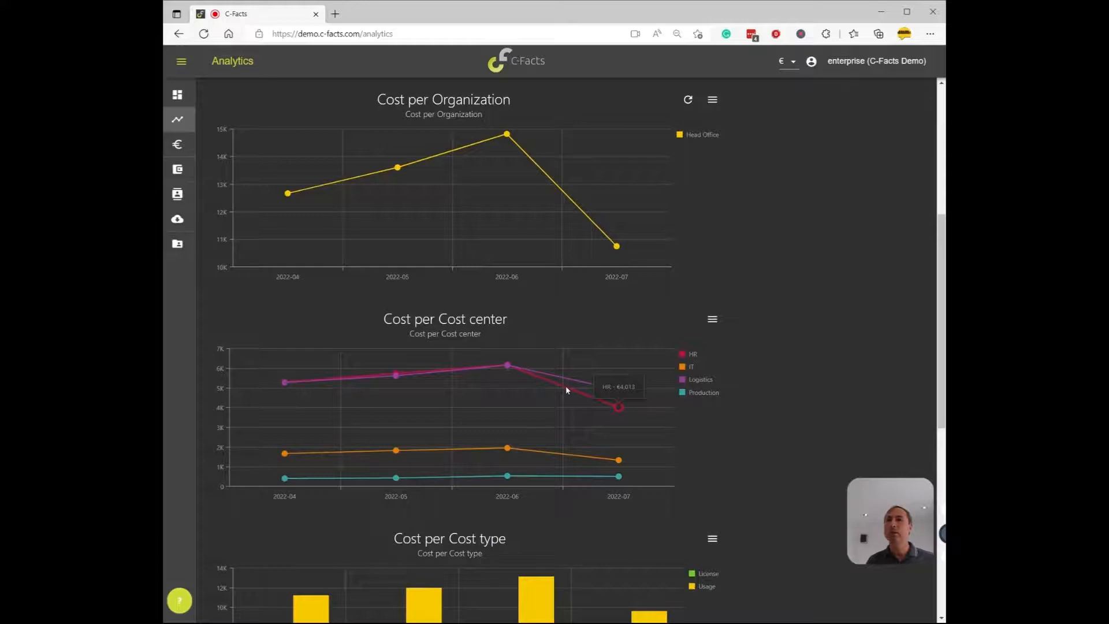
left_click(566, 389)
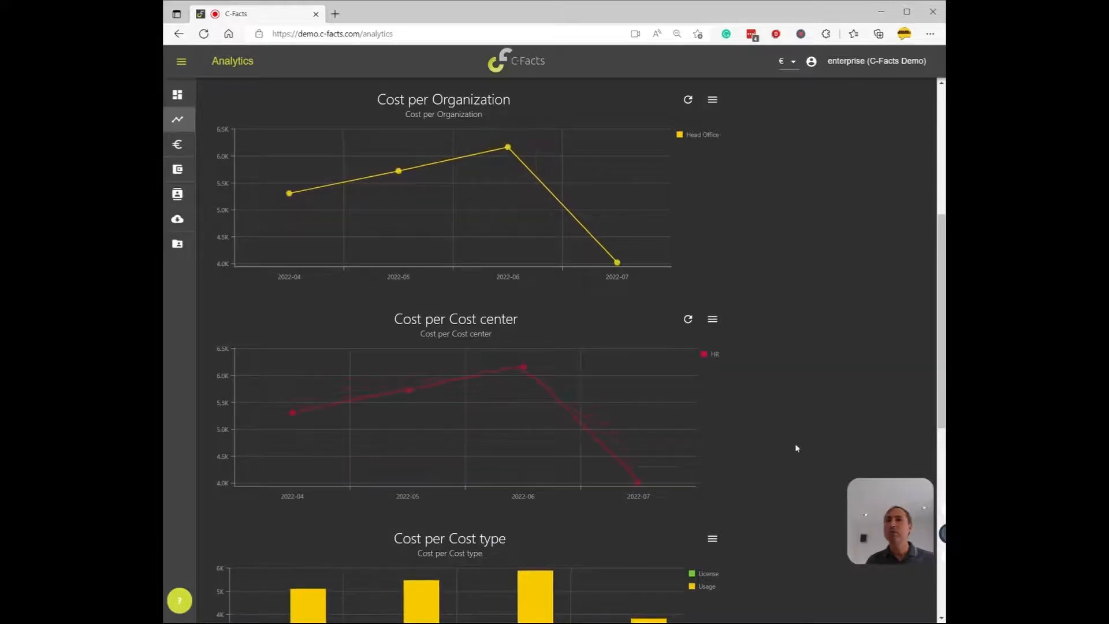
Review the filtered cost graphs, and clear the Head Office and HR filters
scroll(796, 448, "down", 4)
scroll(795, 448, "up", 6)
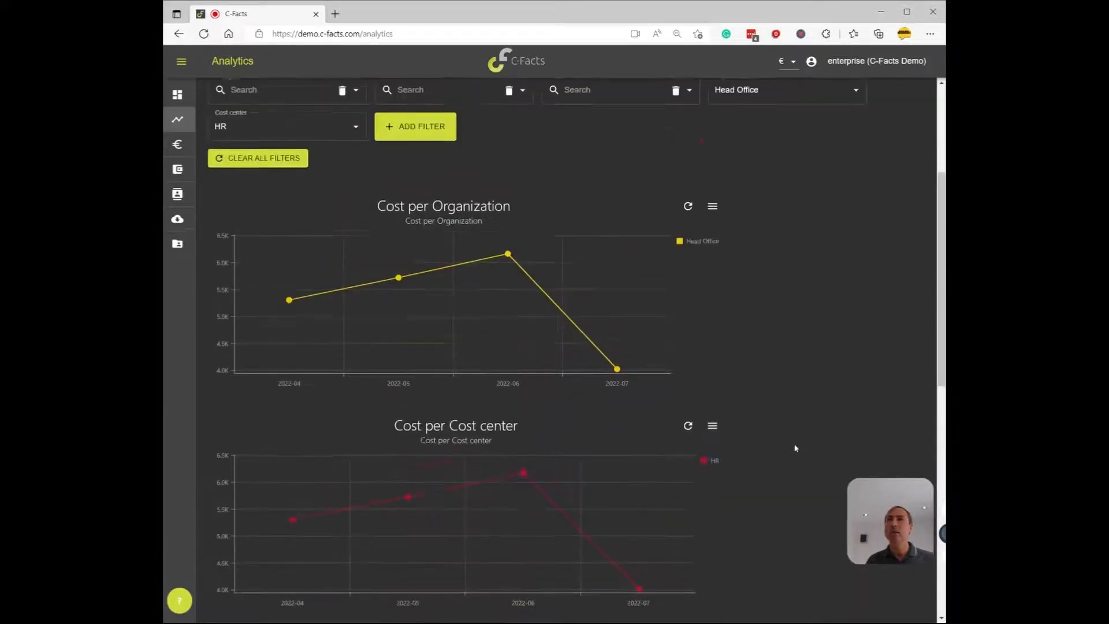
scroll(794, 448, "down", 6)
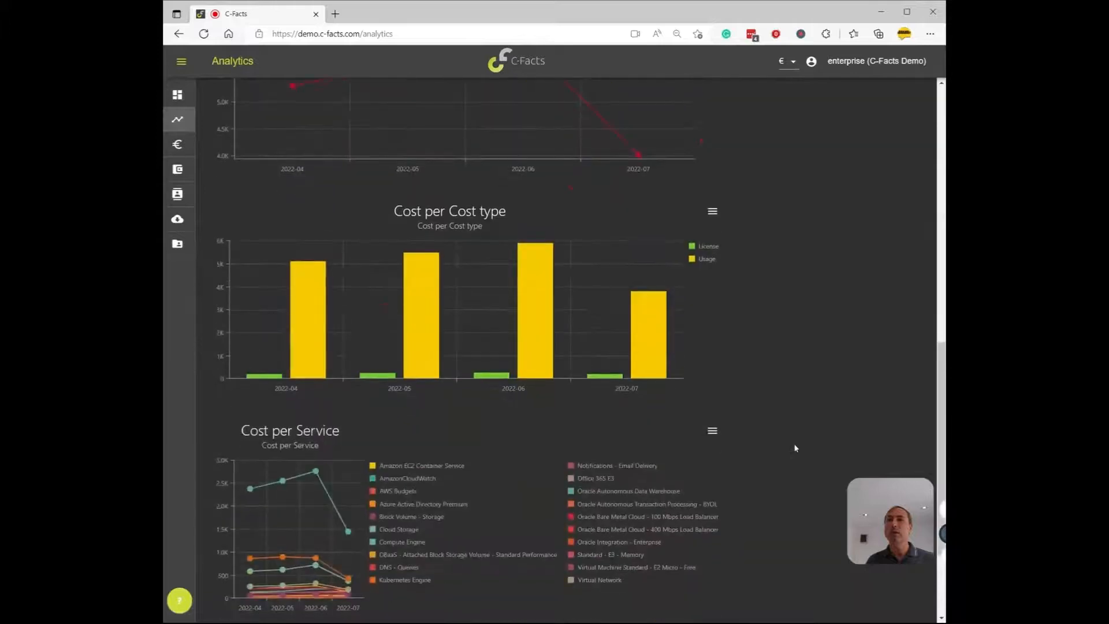
scroll(794, 448, "down", 3)
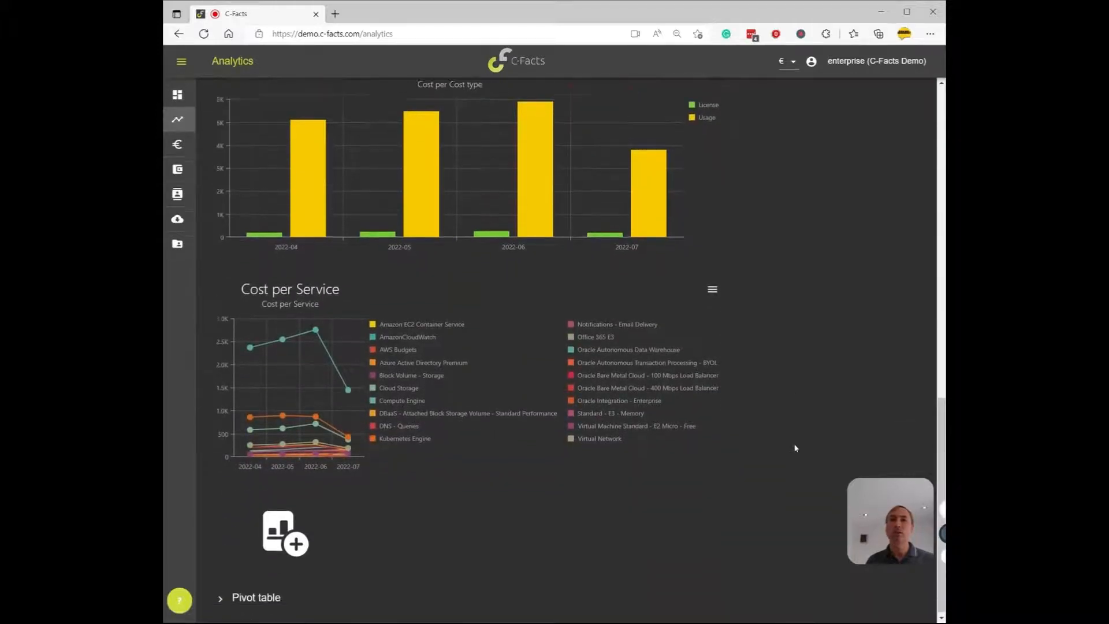
scroll(794, 446, "up", 9)
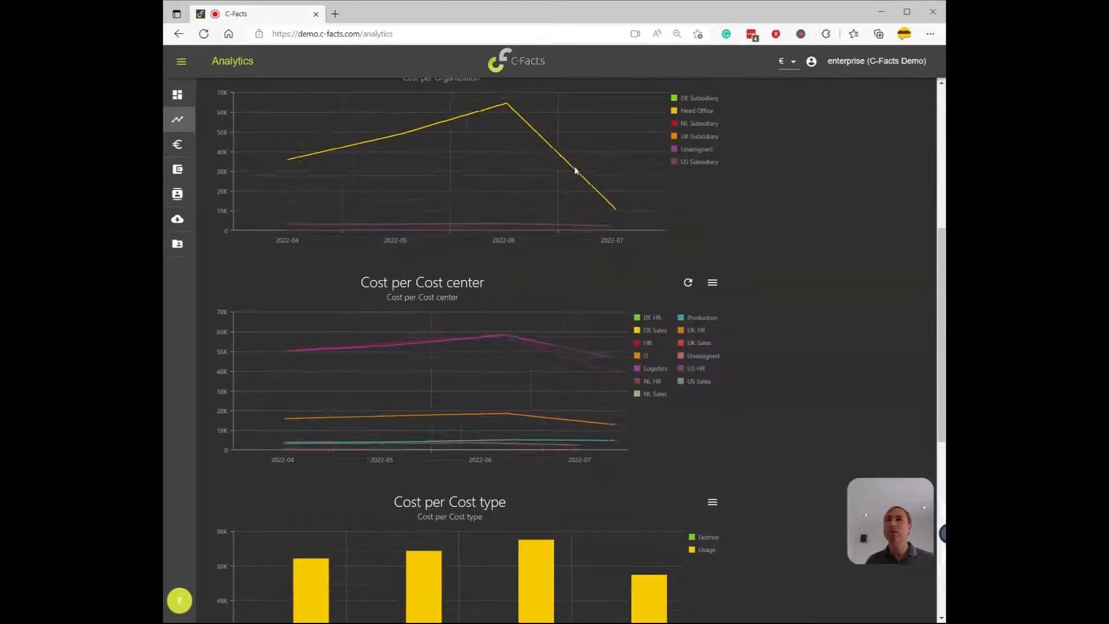
scroll(806, 424, "up", 6)
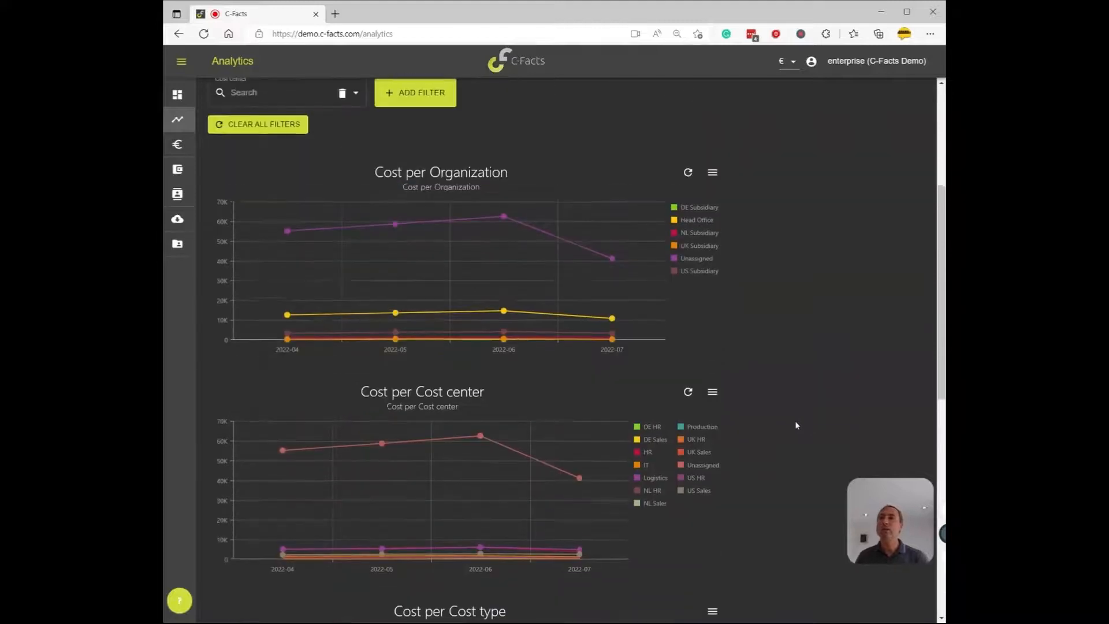
Title the new dashboard "Organization" and save it
scroll(803, 433, "up", 2)
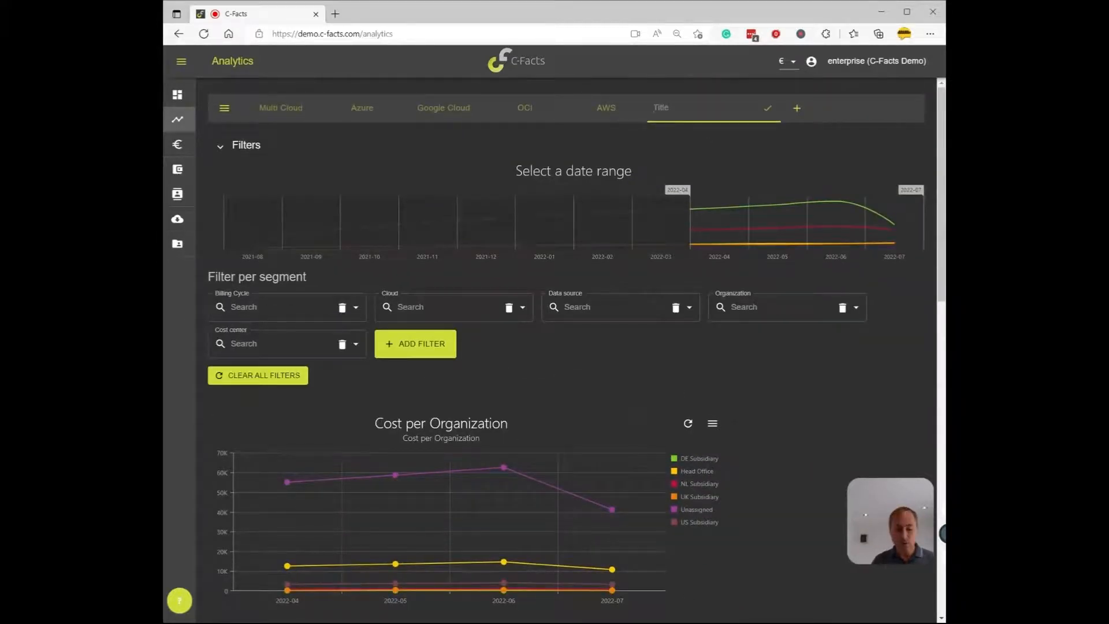
type("Orig")
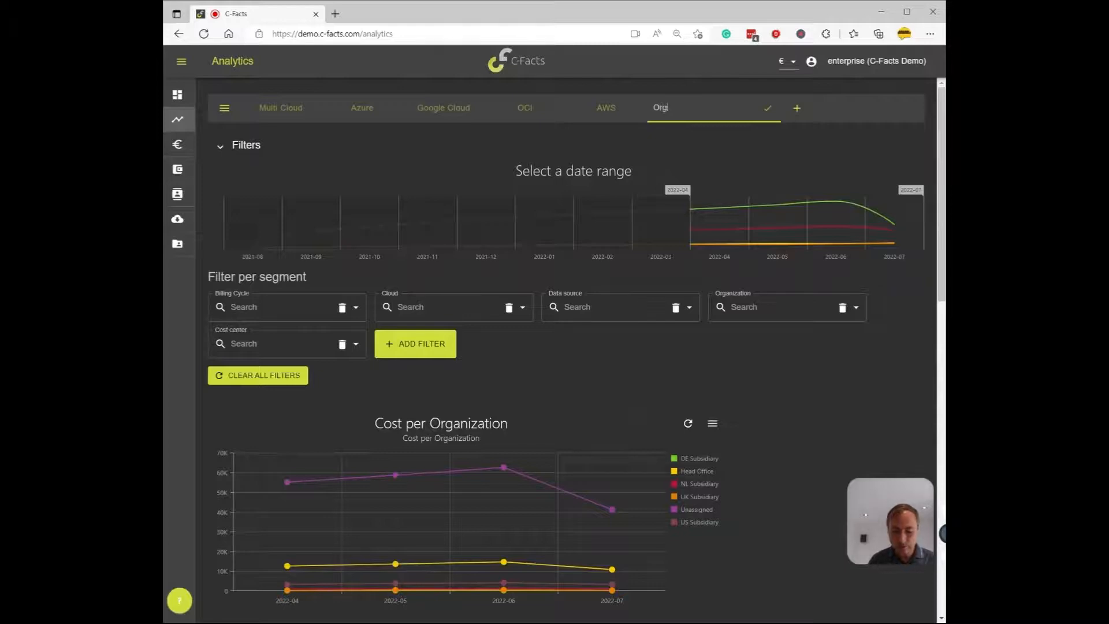
type("nization")
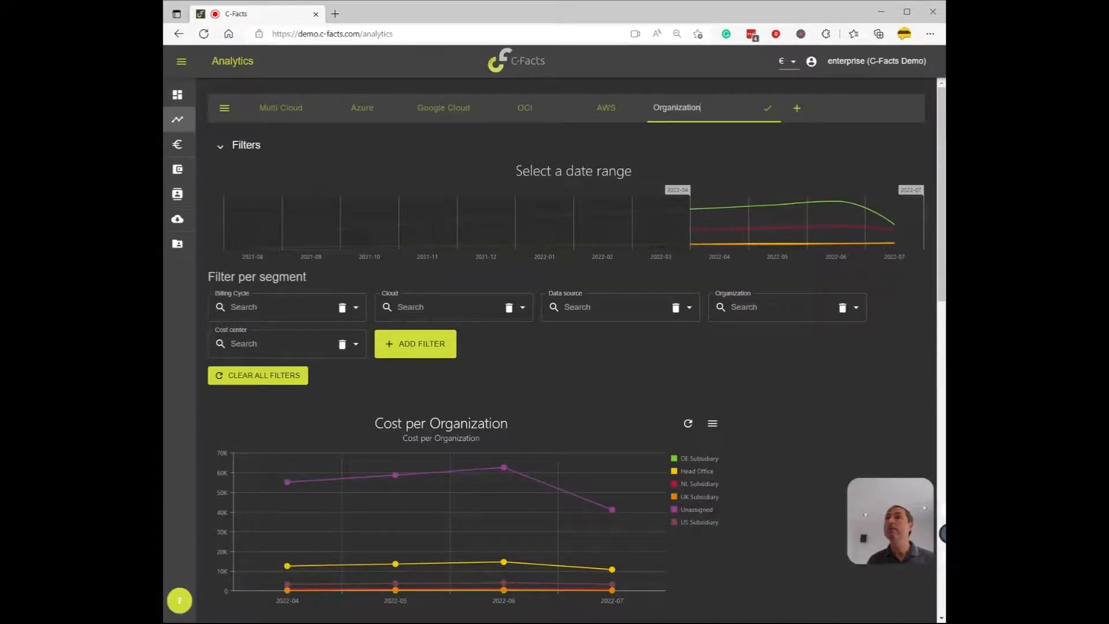
left_click(766, 110)
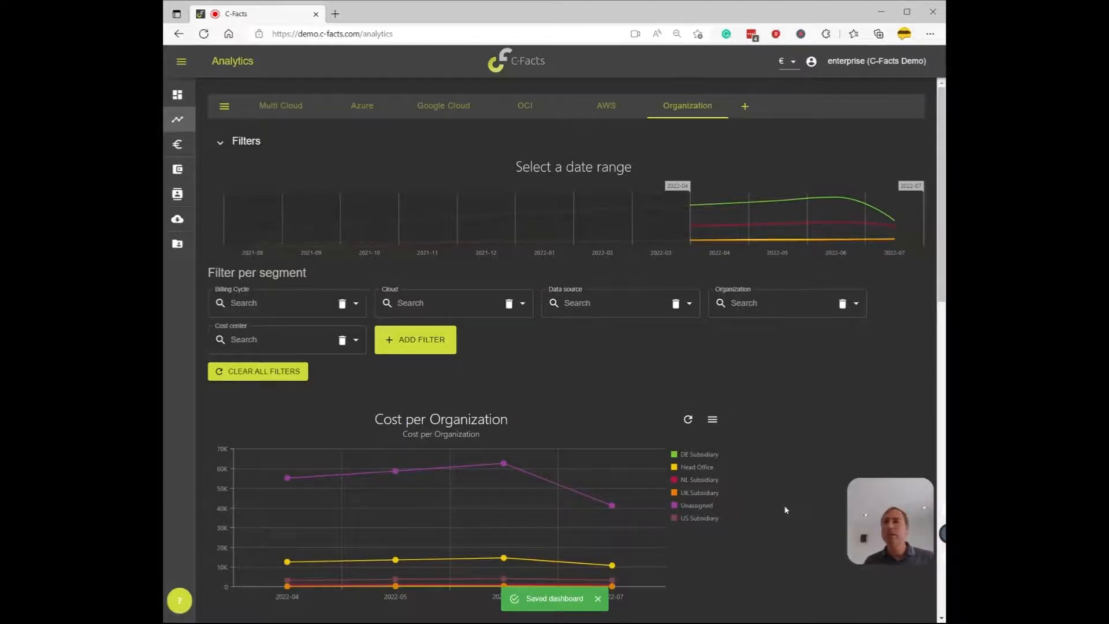
Drill down in the Organization dashboard to Head Office in Cost per Organization and HR in Cost per Cost center
scroll(780, 507, "down", 1)
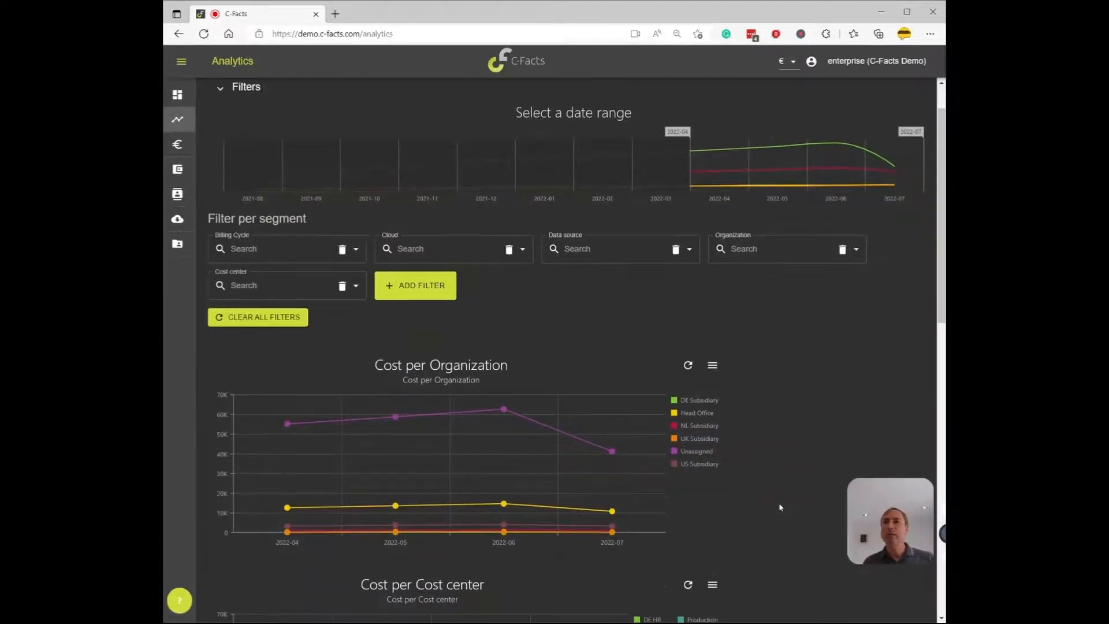
scroll(780, 507, "down", 1)
scroll(780, 507, "down", 1)
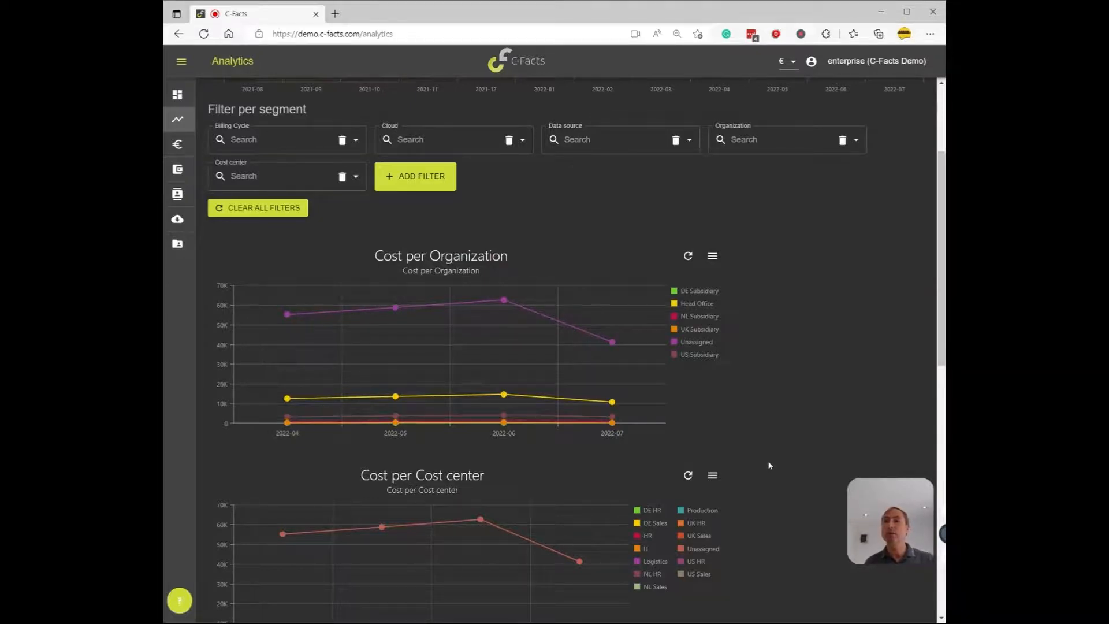
scroll(768, 460, "down", 1)
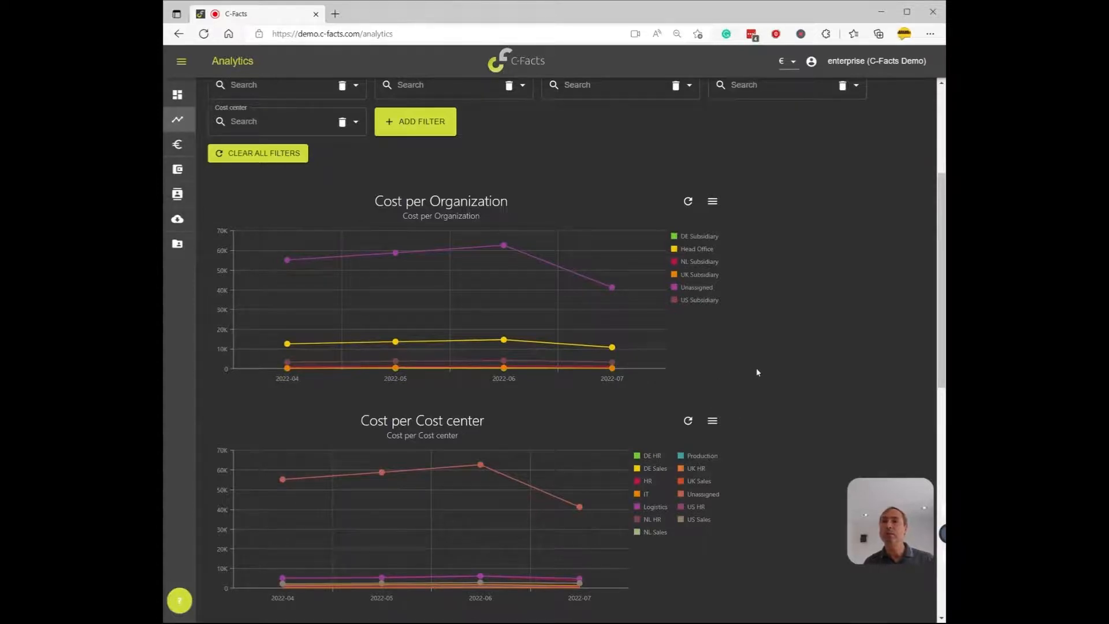
left_click(540, 344)
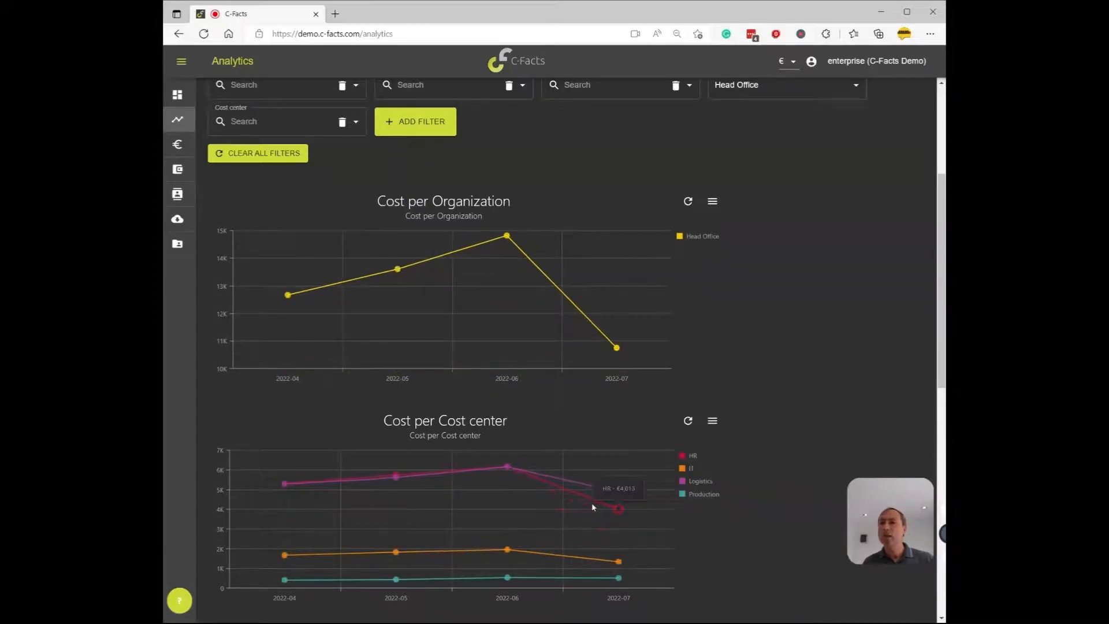
left_click(587, 499)
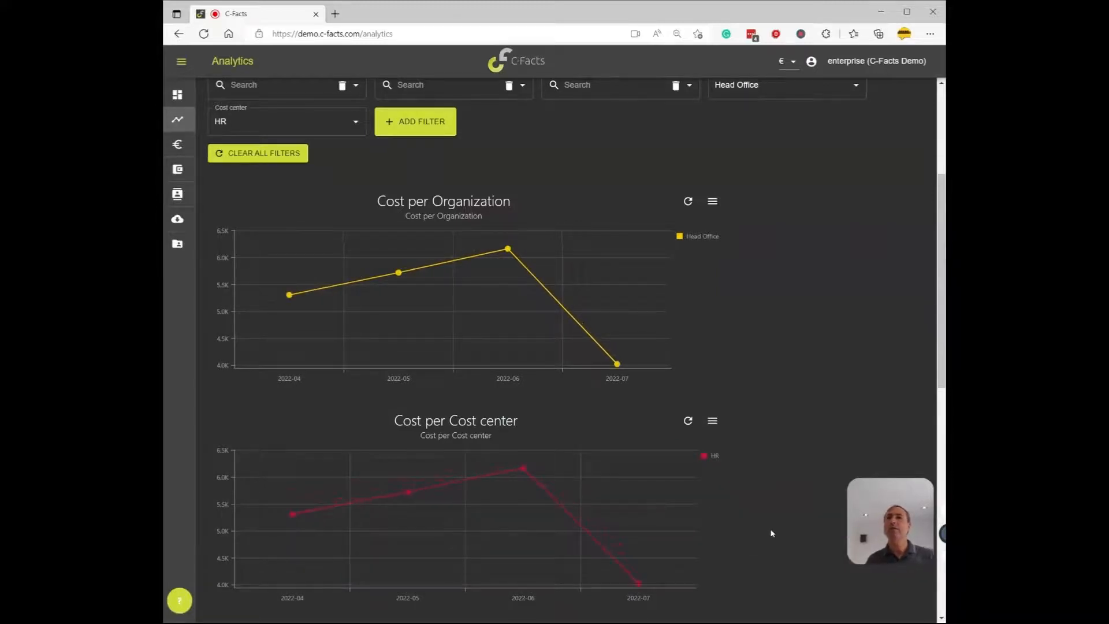
Save the filtered view as a new dashboard titled "Head Office HR"
scroll(774, 519, "up", 4)
scroll(777, 510, "up", 1)
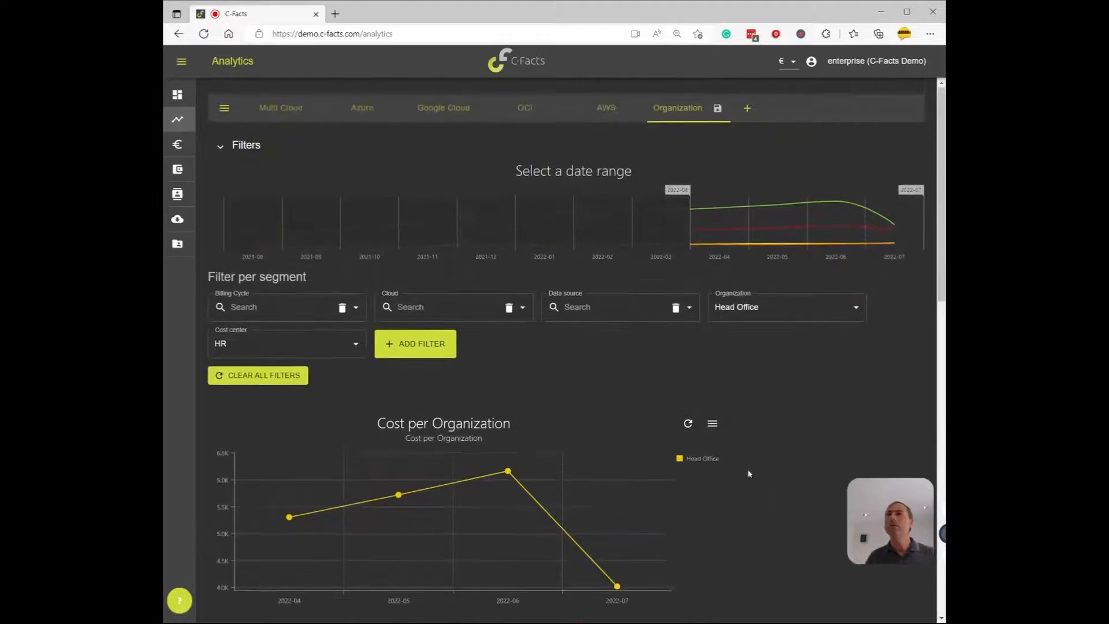
left_click(224, 110)
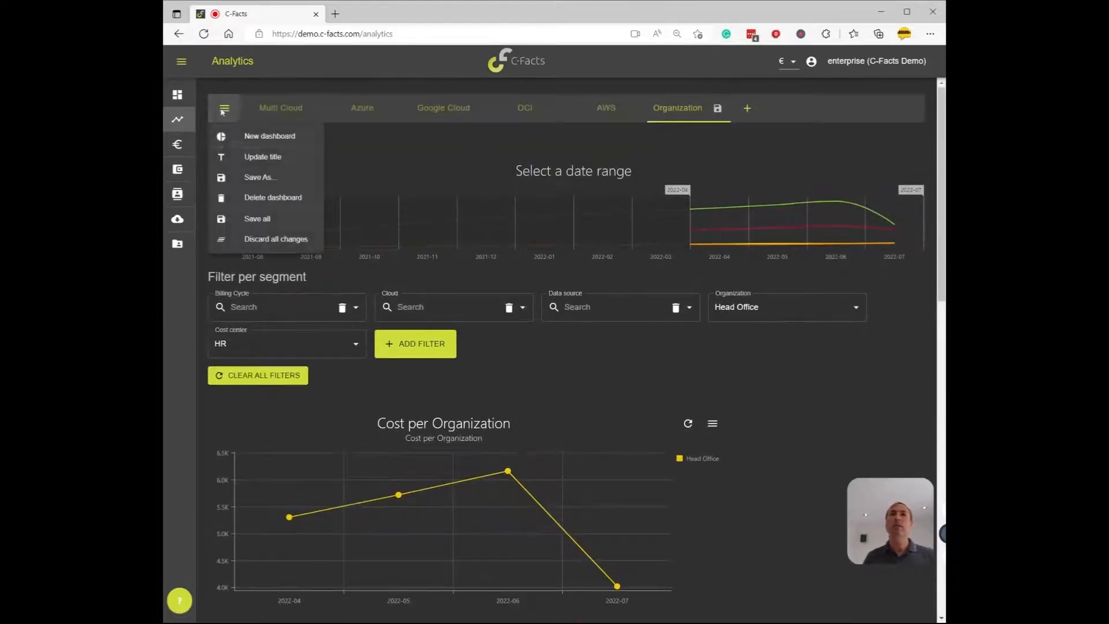
left_click(252, 178)
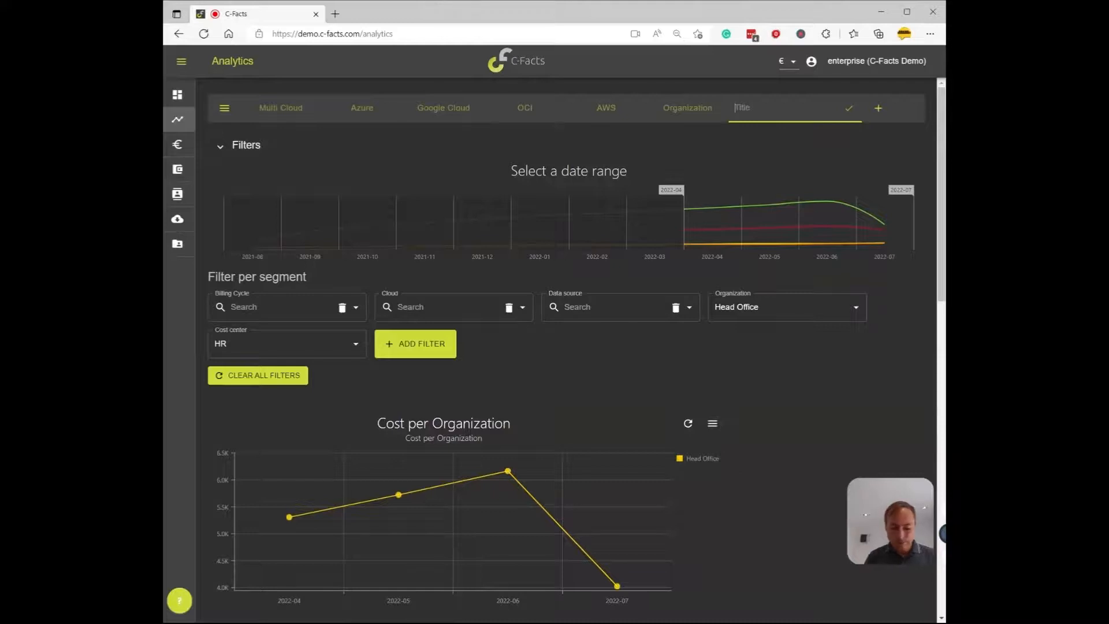
type("Head Office HR")
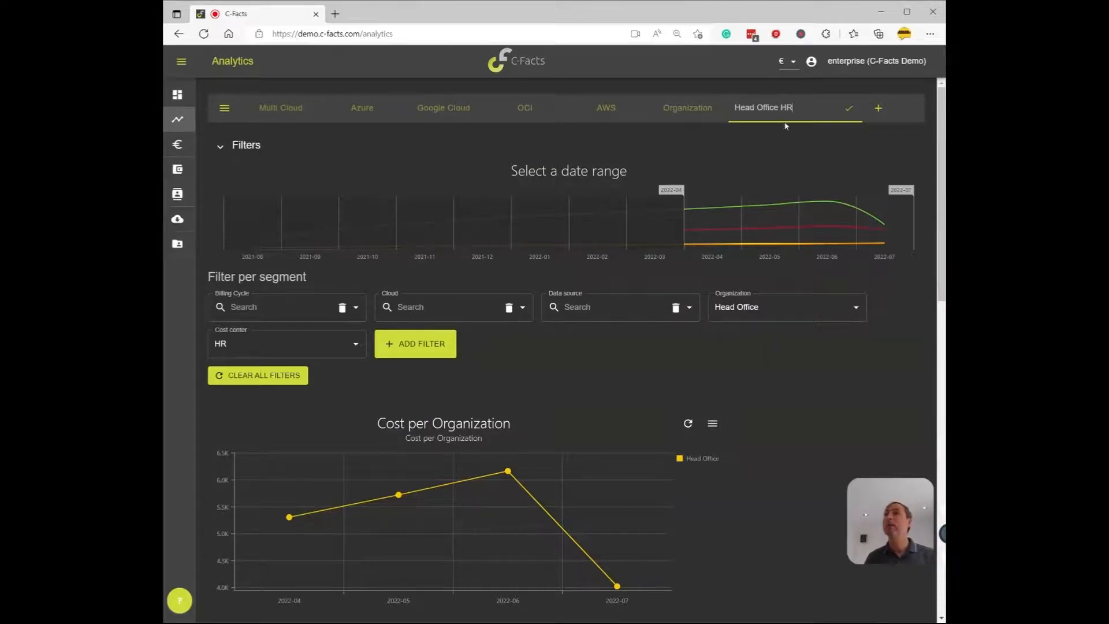
left_click(848, 109)
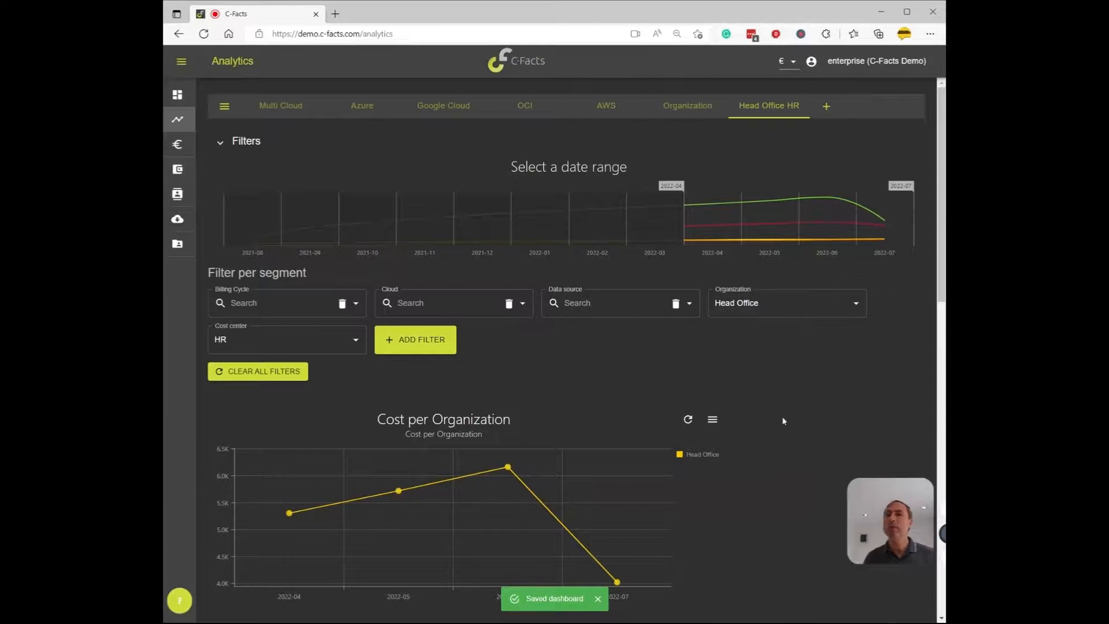
Look over the organization and cost center graphs of the Head Office HR dashboard
scroll(783, 421, "down", 3)
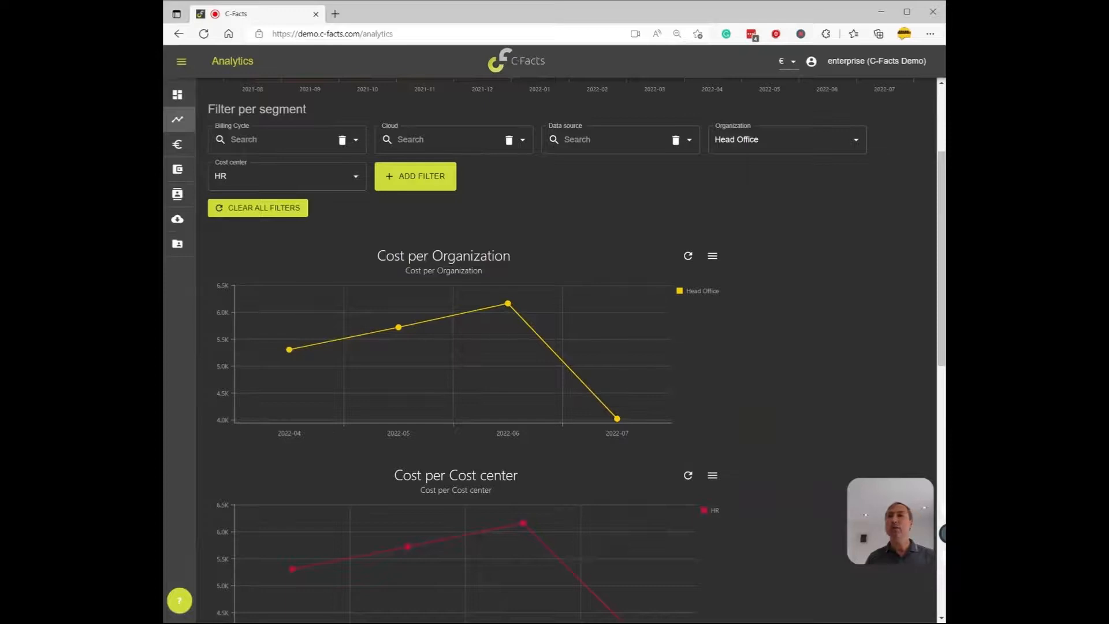
scroll(781, 421, "down", 1)
scroll(782, 423, "down", 1)
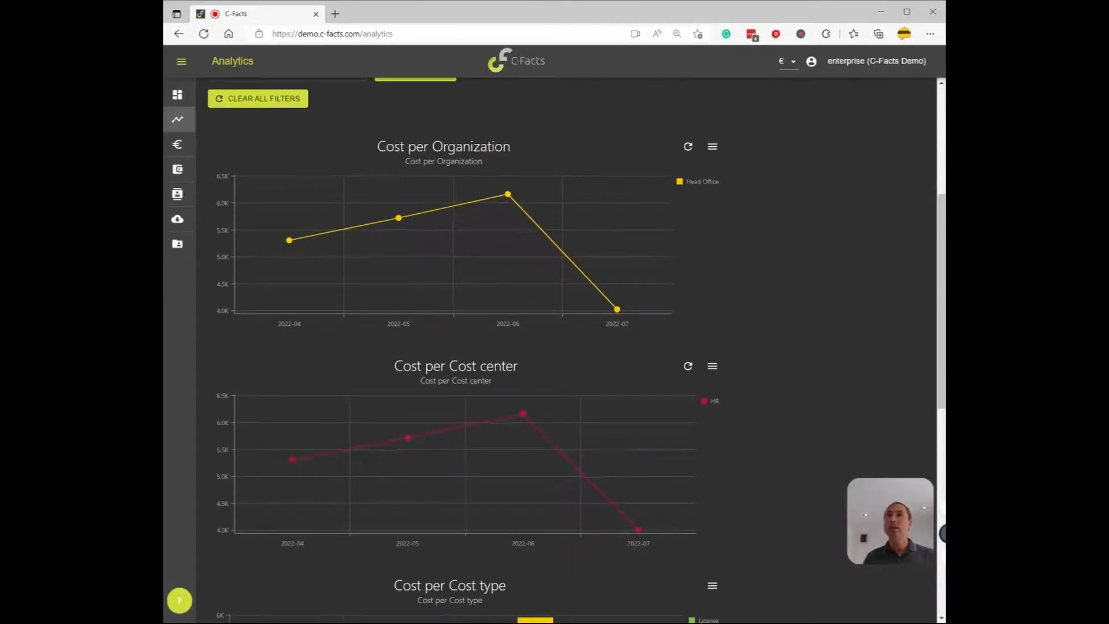
On the Azure dashboard, filter the graphs to rg-correct-demo using the Cost per Azure Resource group chart
scroll(782, 423, "down", 4)
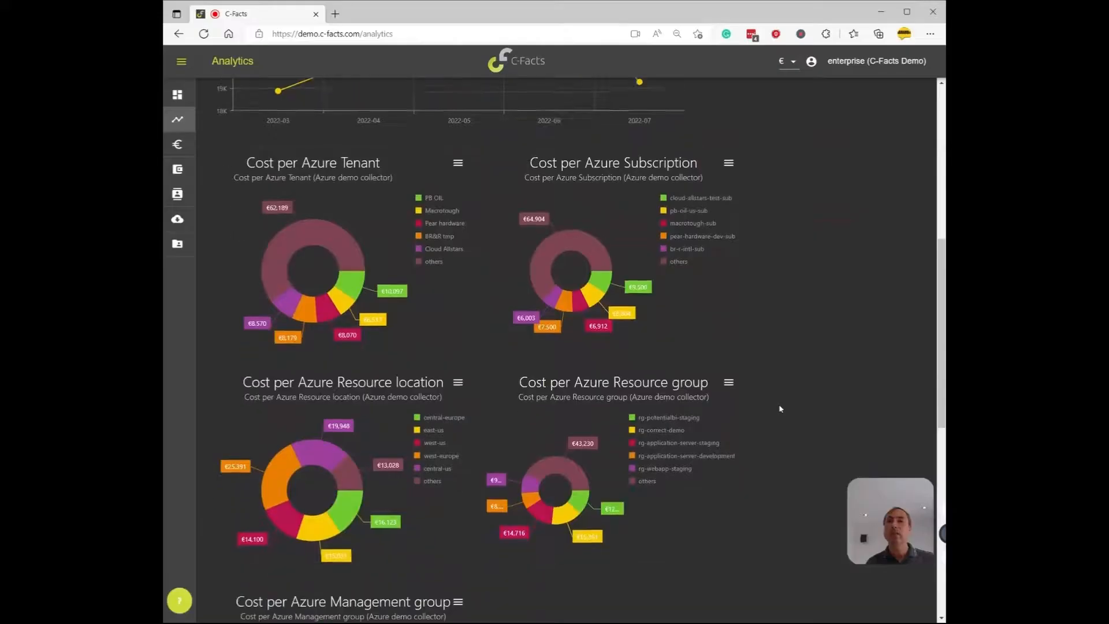
scroll(779, 408, "down", 1)
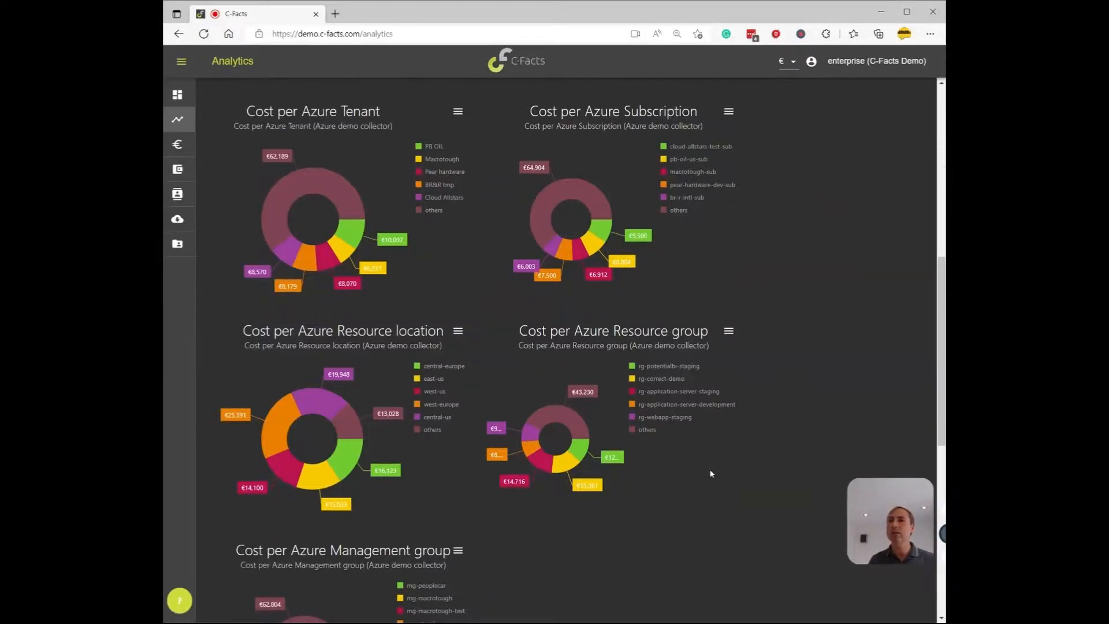
left_click(570, 469)
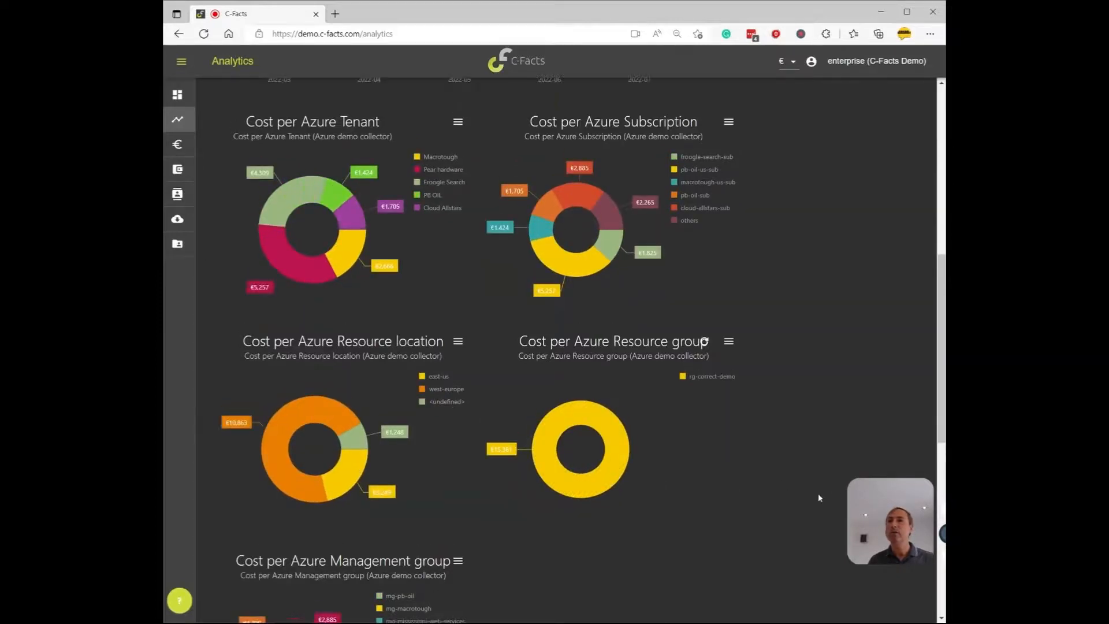
Save the Azure view filtered to rg-correct-demo as a new dashboard titled "Team a"
scroll(817, 495, "up", 8)
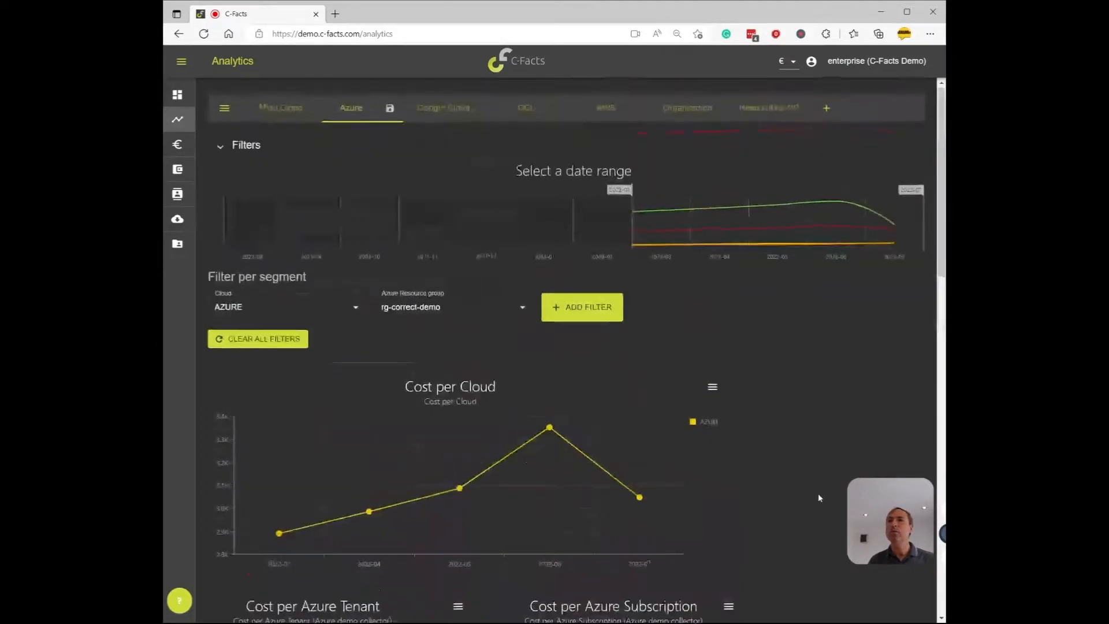
left_click(224, 108)
left_click(254, 184)
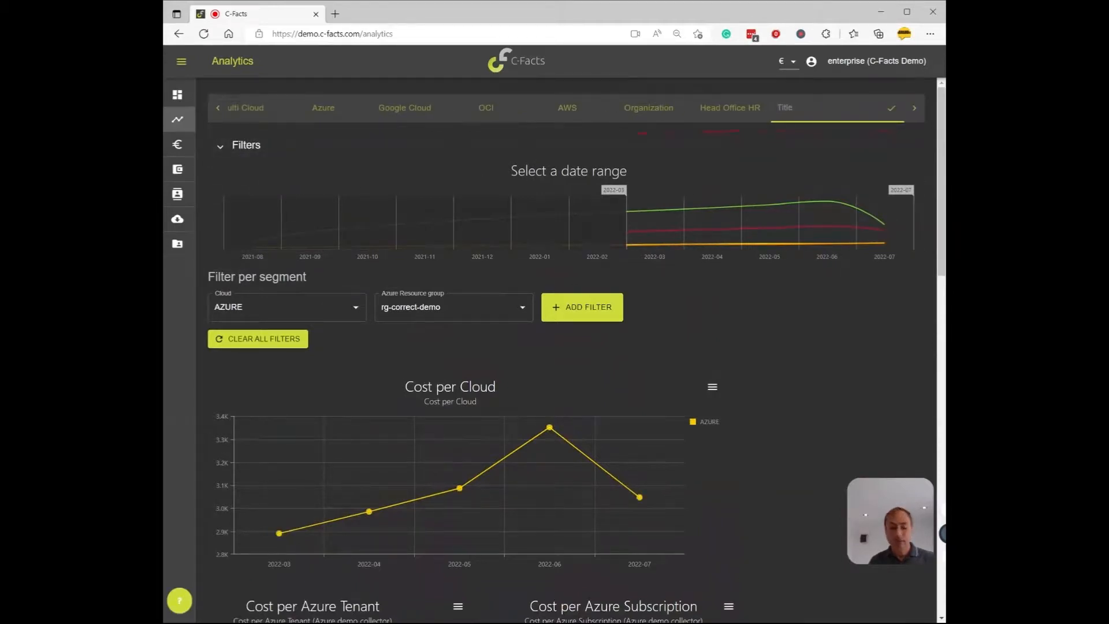
type("Team")
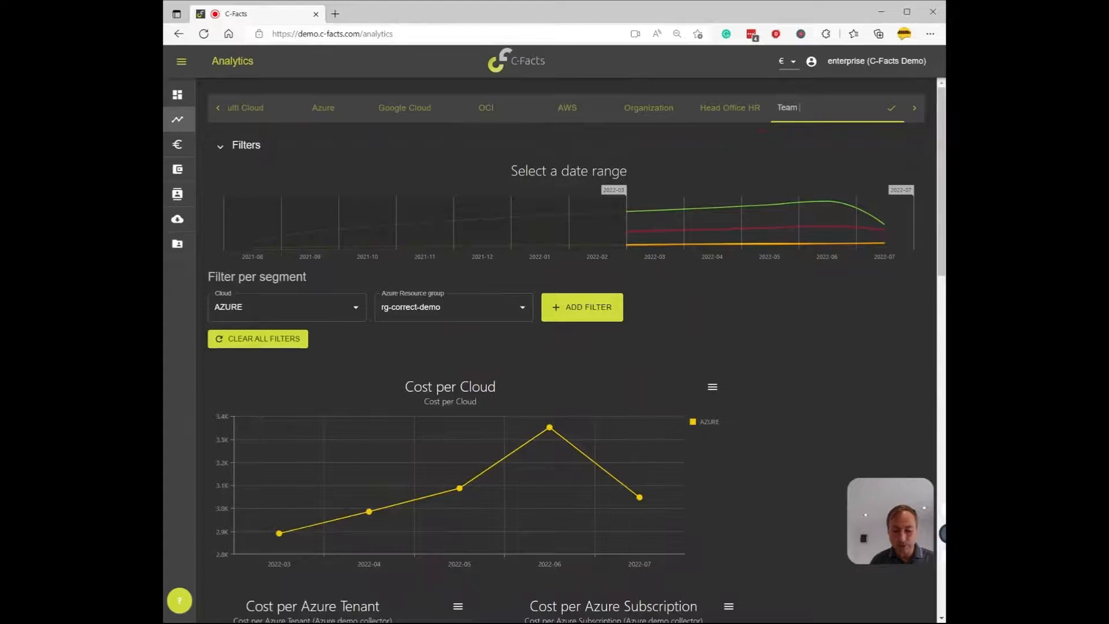
type(" a")
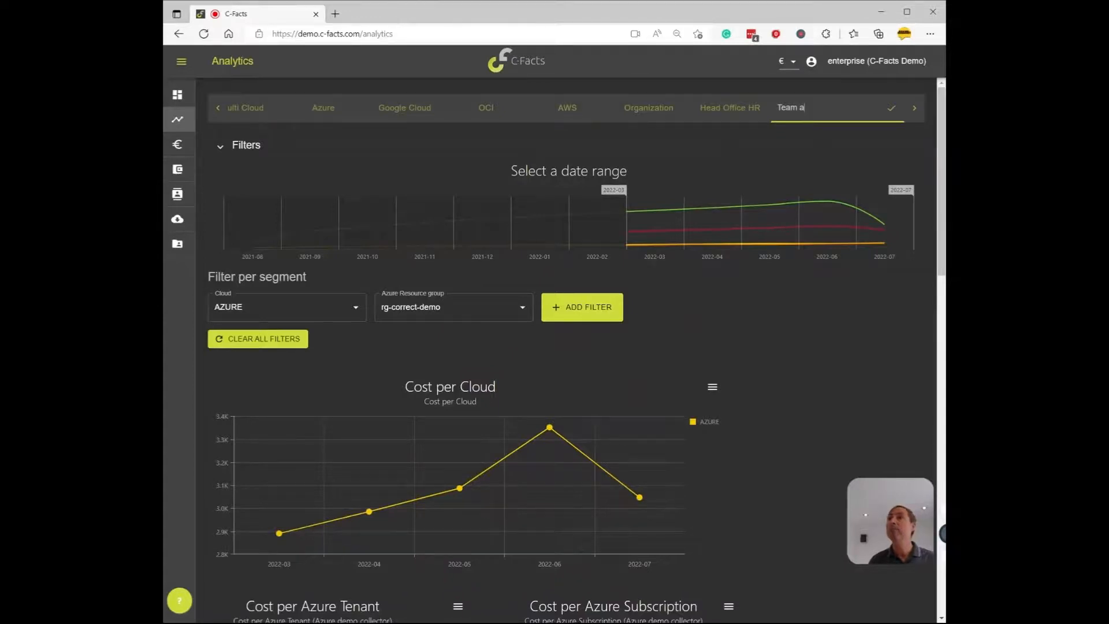
left_click(888, 109)
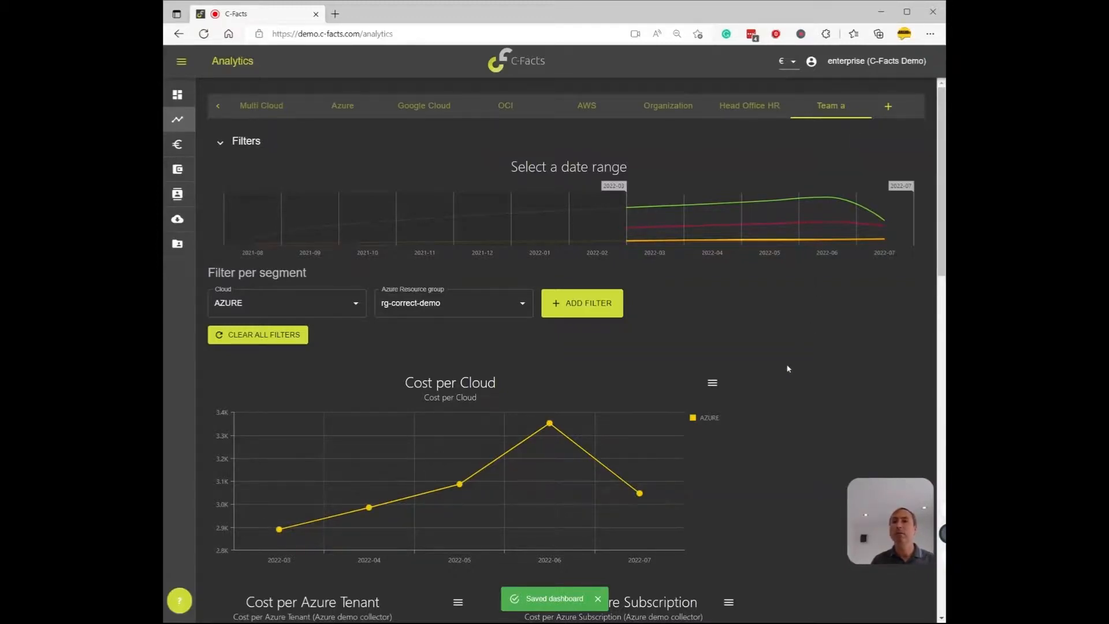
Look over the Team a dashboard's cost graphs, from Cost per Cloud through the Azure breakdowns to Cost per Service
scroll(788, 368, "down", 4)
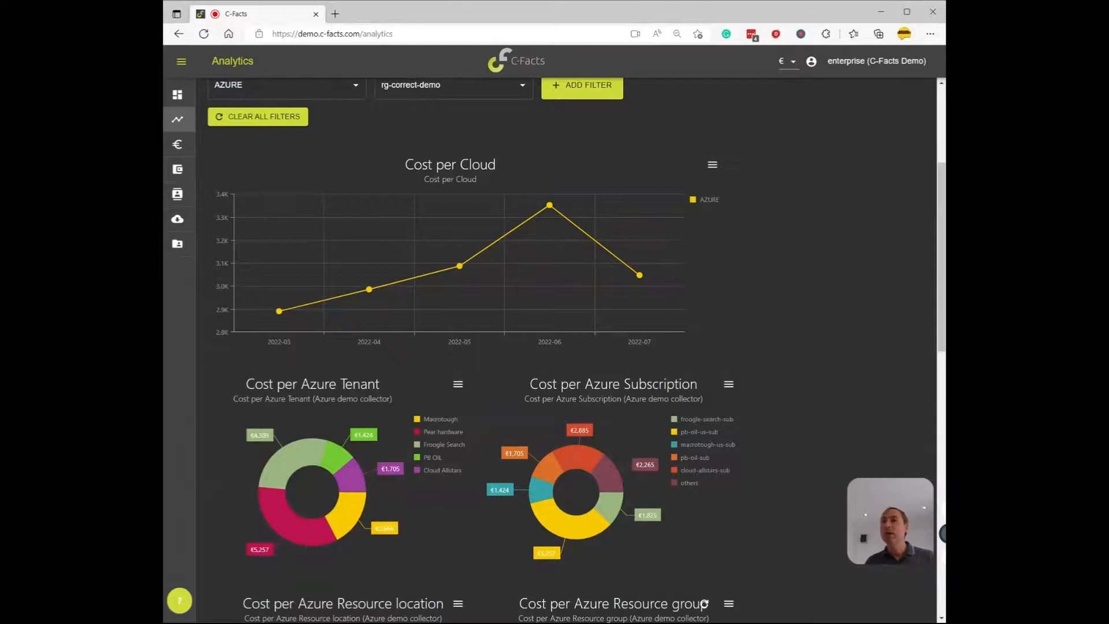
scroll(787, 366, "up", 4)
scroll(787, 366, "down", 5)
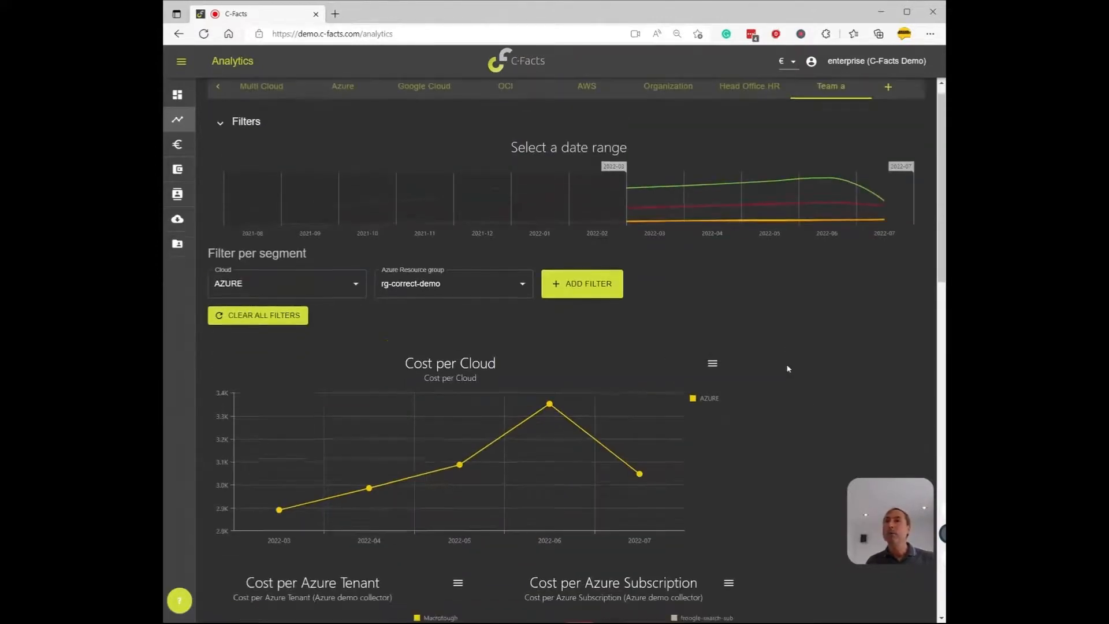
scroll(788, 368, "down", 3)
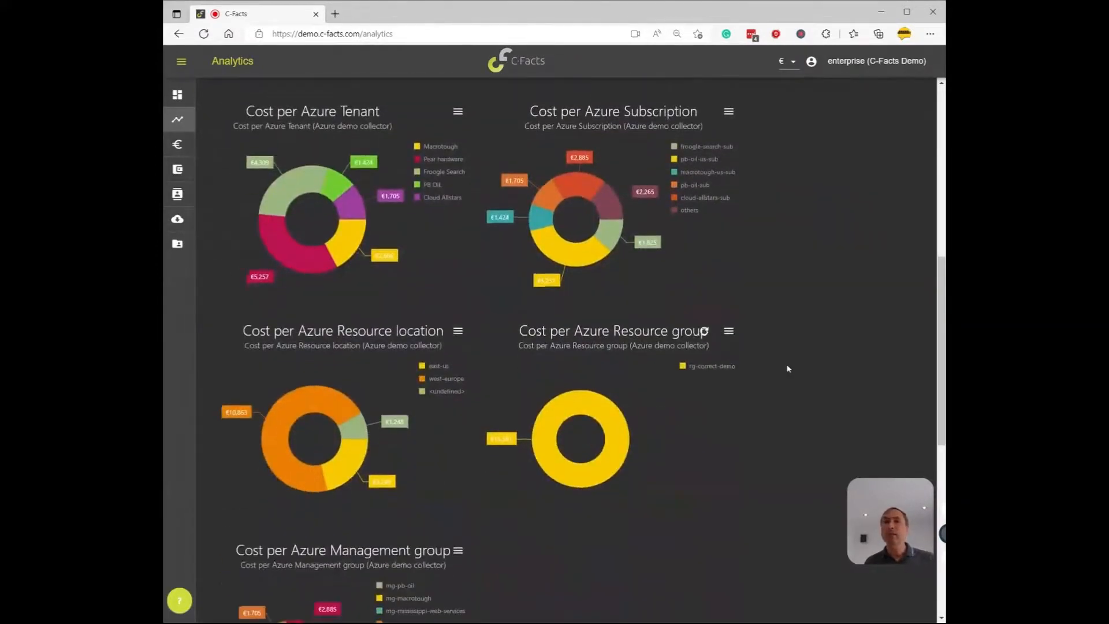
scroll(785, 369, "down", 2)
scroll(785, 370, "down", 2)
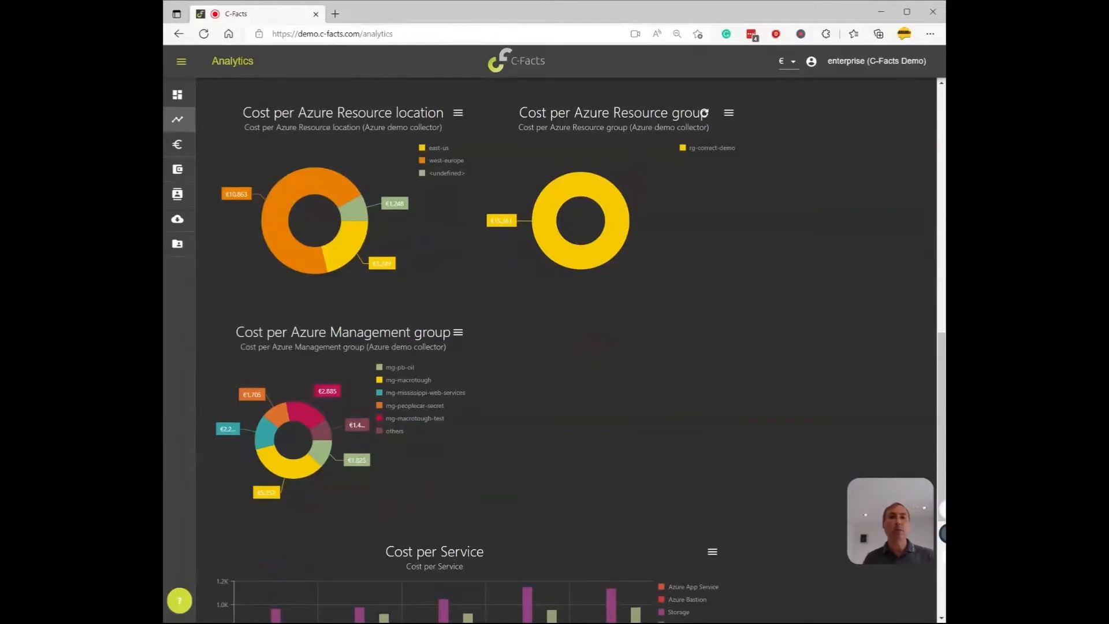
scroll(785, 370, "down", 1)
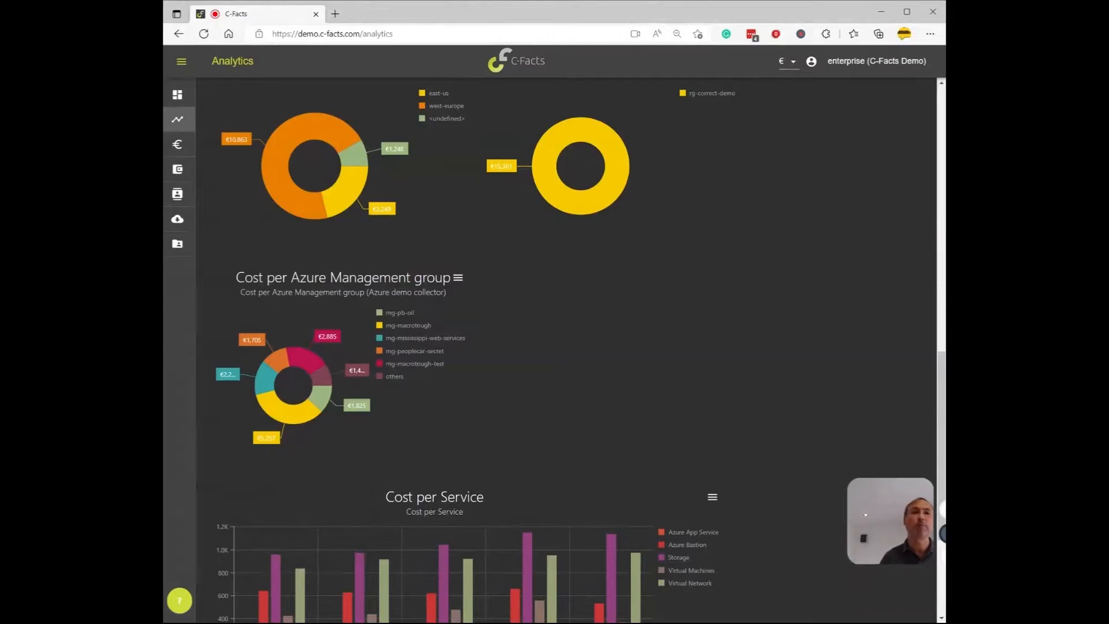
scroll(785, 371, "down", 2)
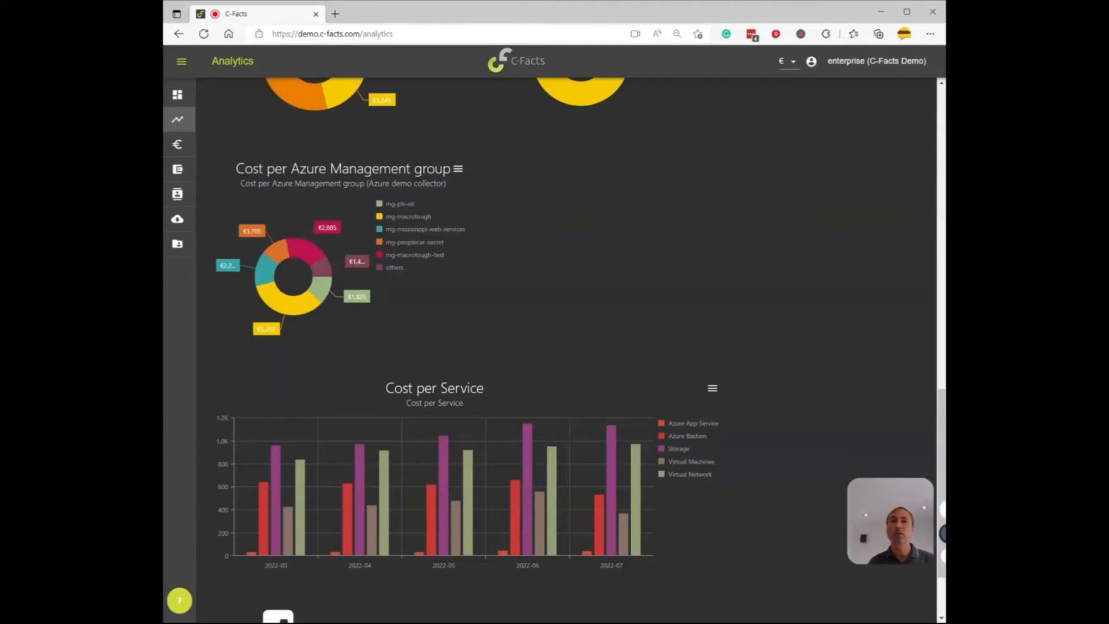
scroll(750, 404, "up", 5)
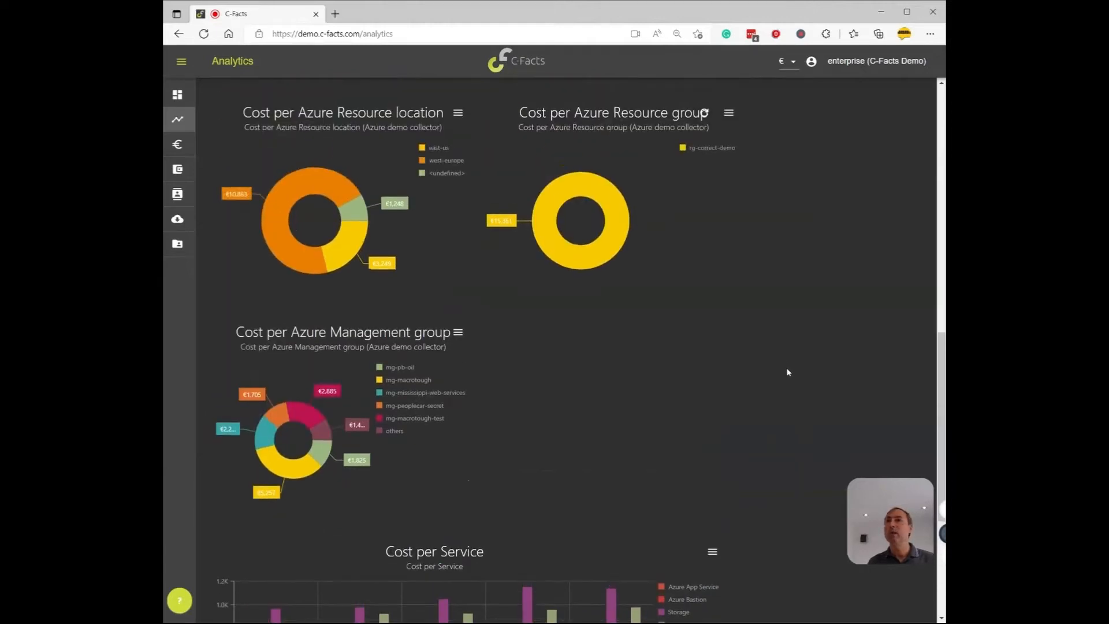
scroll(788, 372, "up", 10)
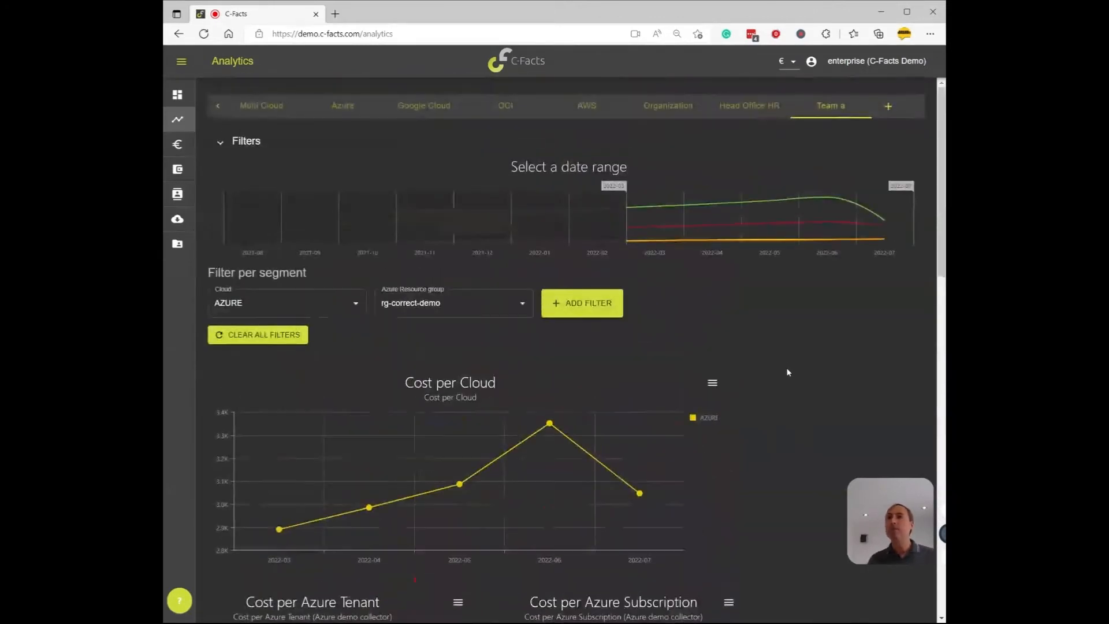